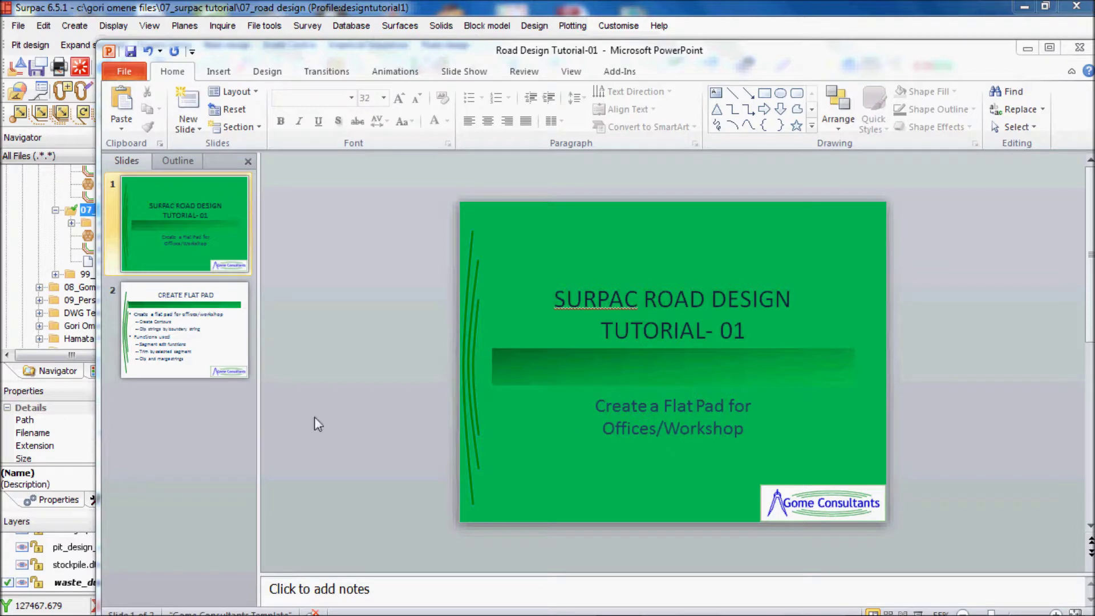
- Show the Create Flat Pad slide of the presentation and switch to Surpac
left_click(162, 320)
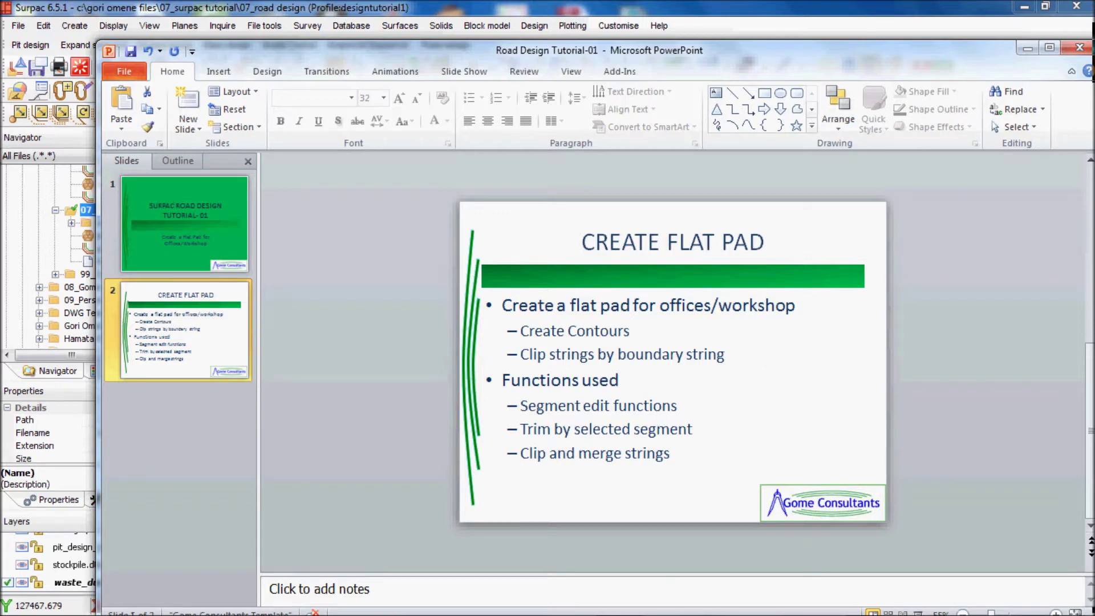
mouse_move(671, 614)
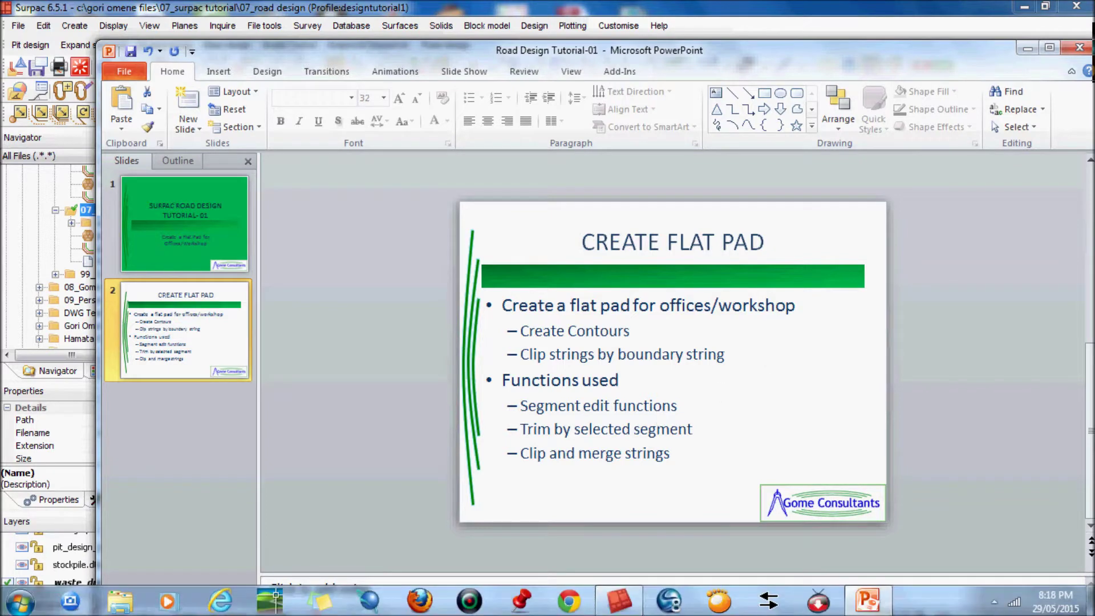
left_click(873, 606)
left_click(870, 606)
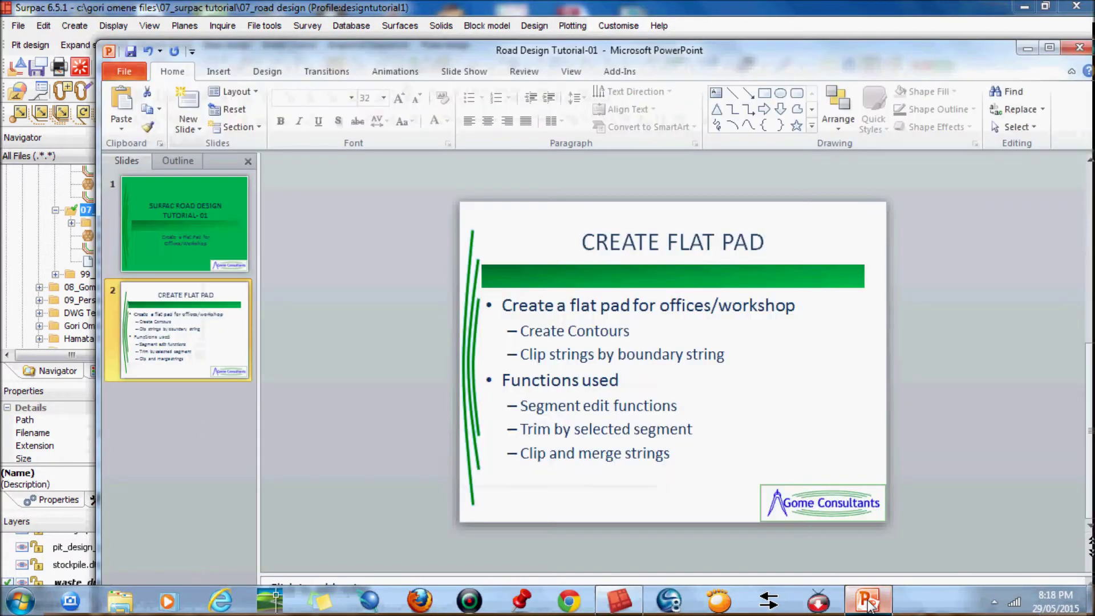
left_click(621, 601)
- Examine the terrain around the pit, stockpile and waste dump in plan and tilted 3D views
scroll(791, 354, "up", 3)
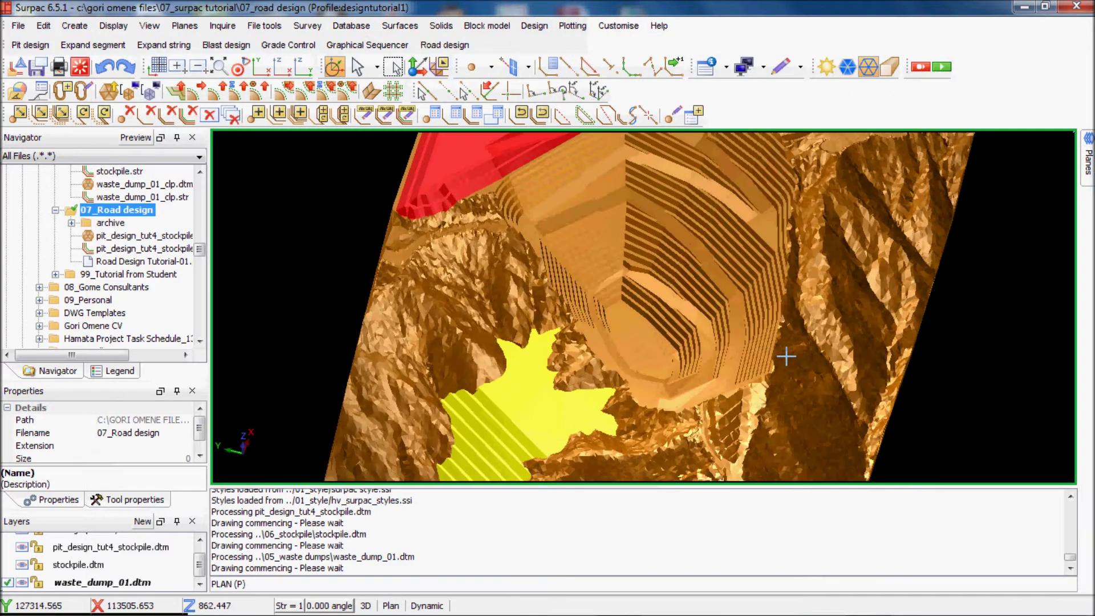
left_click_drag(784, 357, 759, 348)
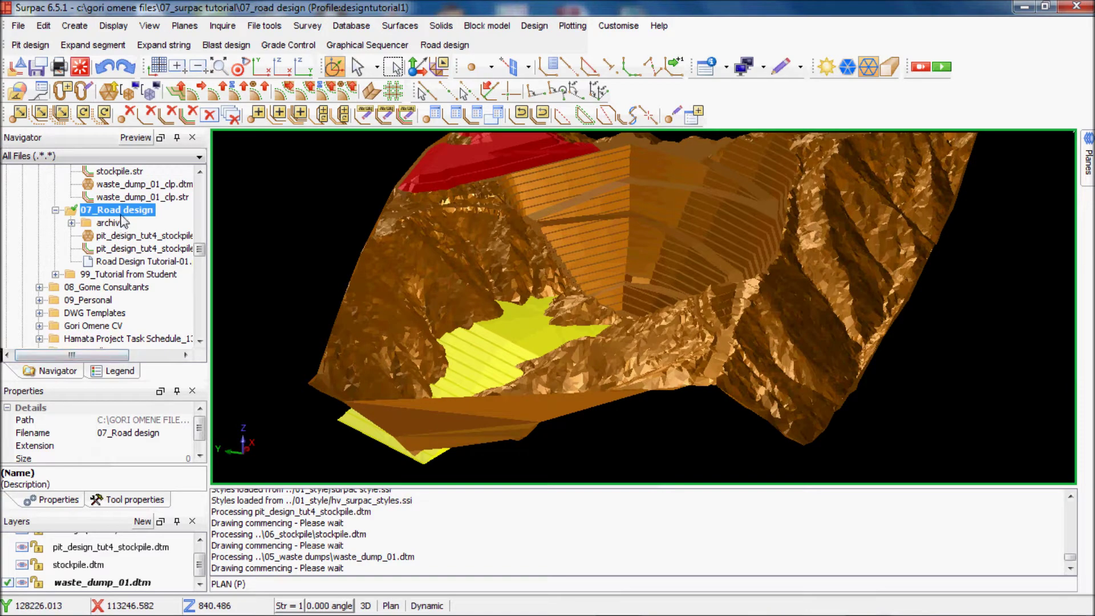
key("p")
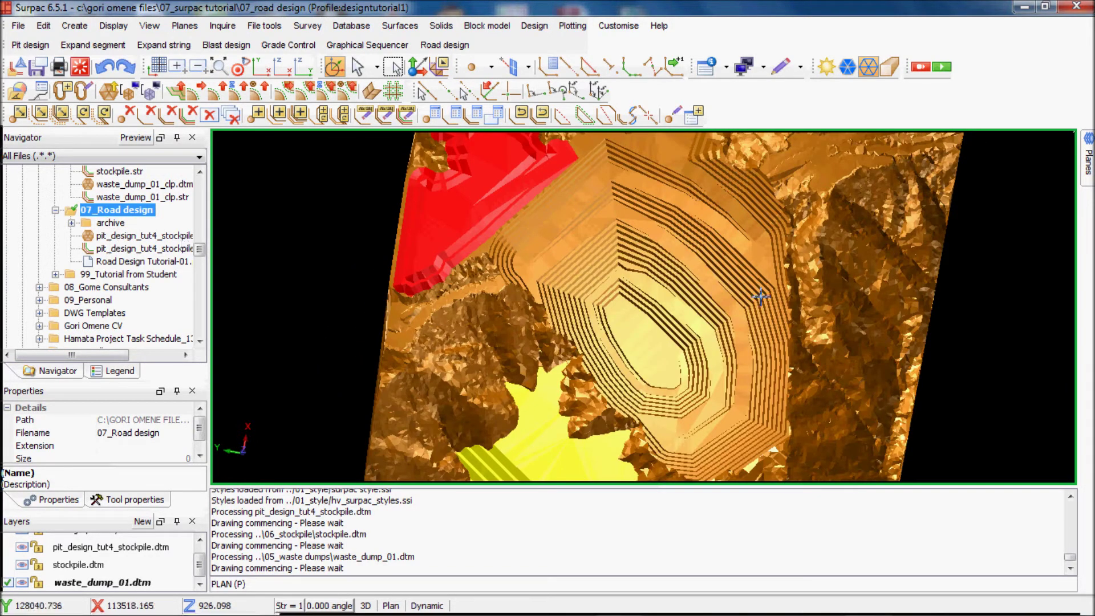
left_click_drag(758, 297, 586, 350)
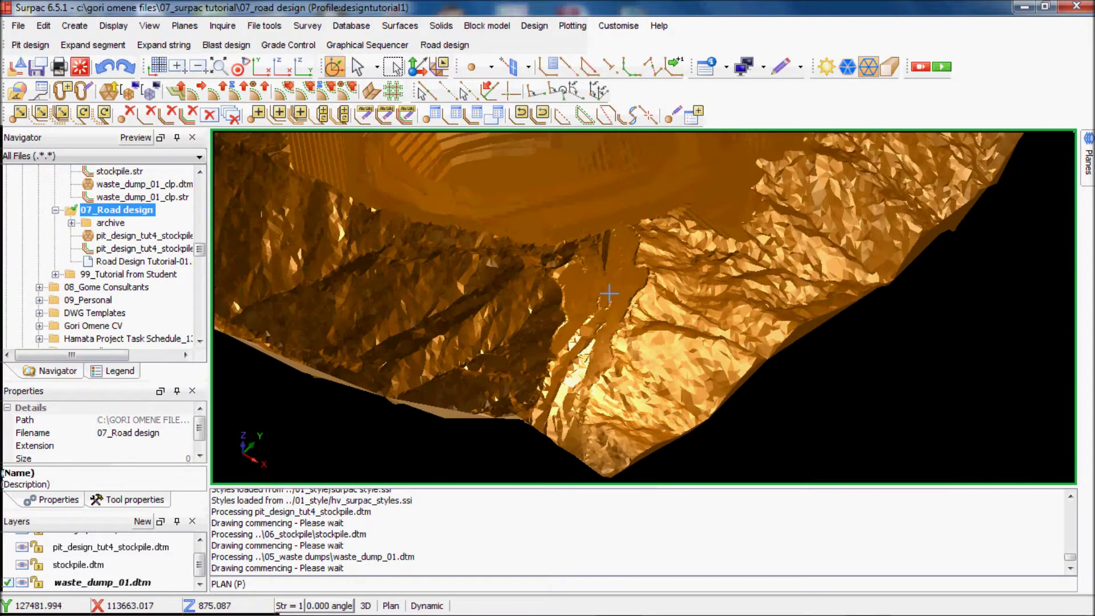
left_click_drag(568, 365, 596, 338)
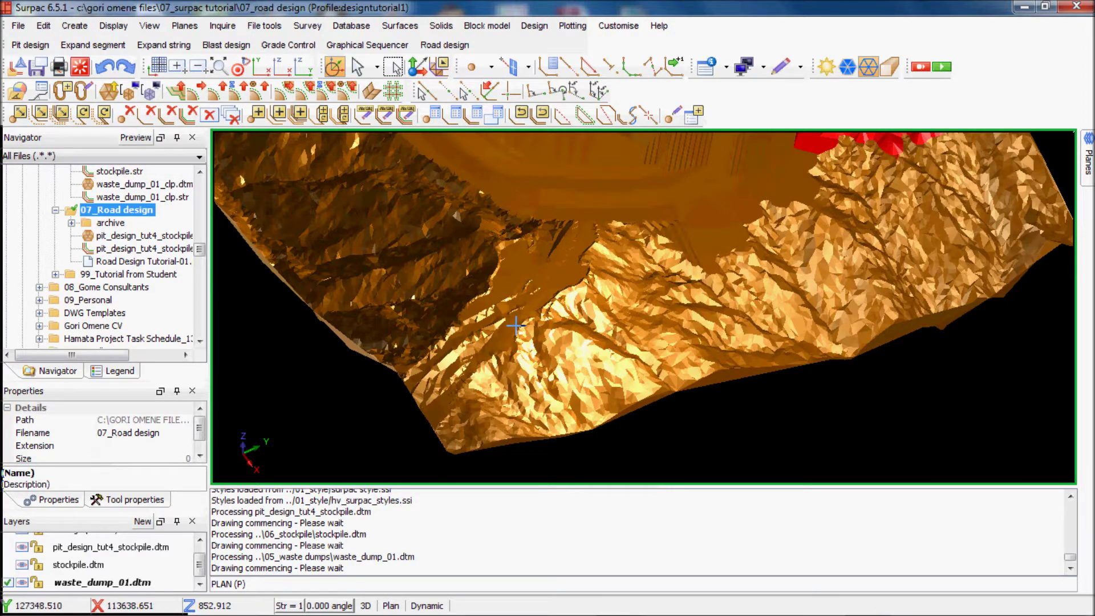
scroll(516, 326, "down", 1)
left_click_drag(700, 303, 725, 318)
scroll(708, 313, "down", 1)
scroll(666, 321, "up", 2)
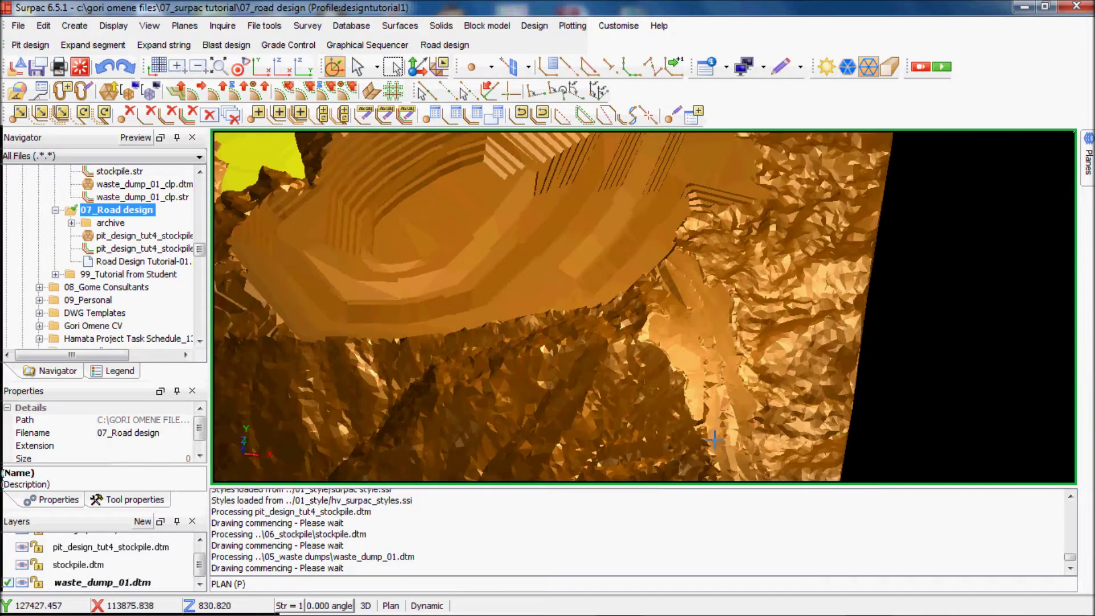
scroll(727, 365, "down", 5)
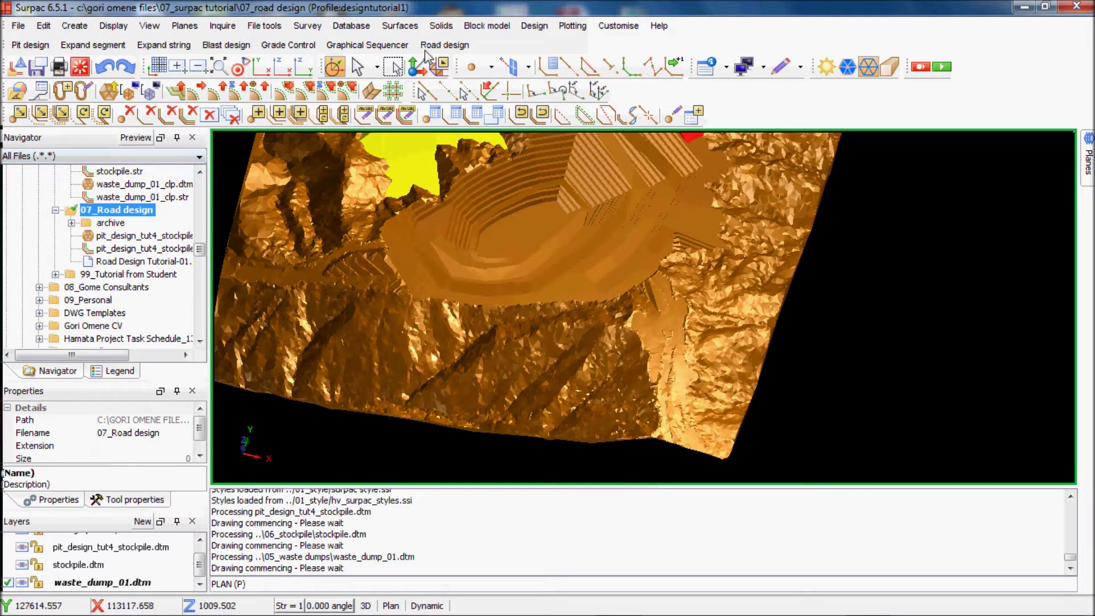
scroll(631, 290, "down", 3)
left_click_drag(692, 289, 727, 291)
scroll(660, 292, "up", 3)
scroll(736, 298, "down", 4)
scroll(678, 282, "up", 3)
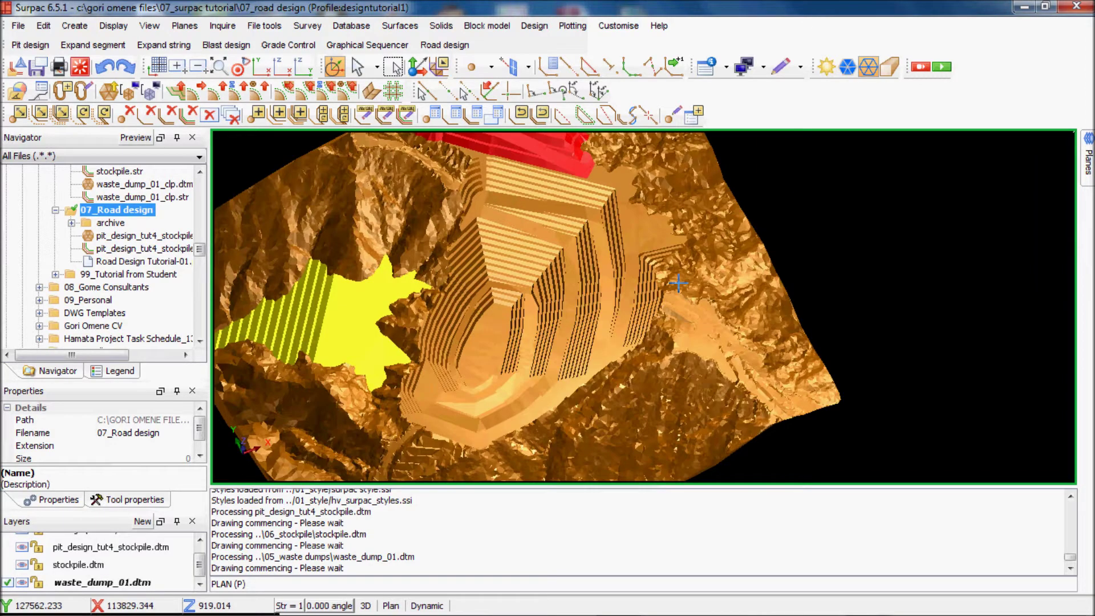
- Make the pit_design_tut4_stockpile.dtm layer the active layer
left_click(390, 26)
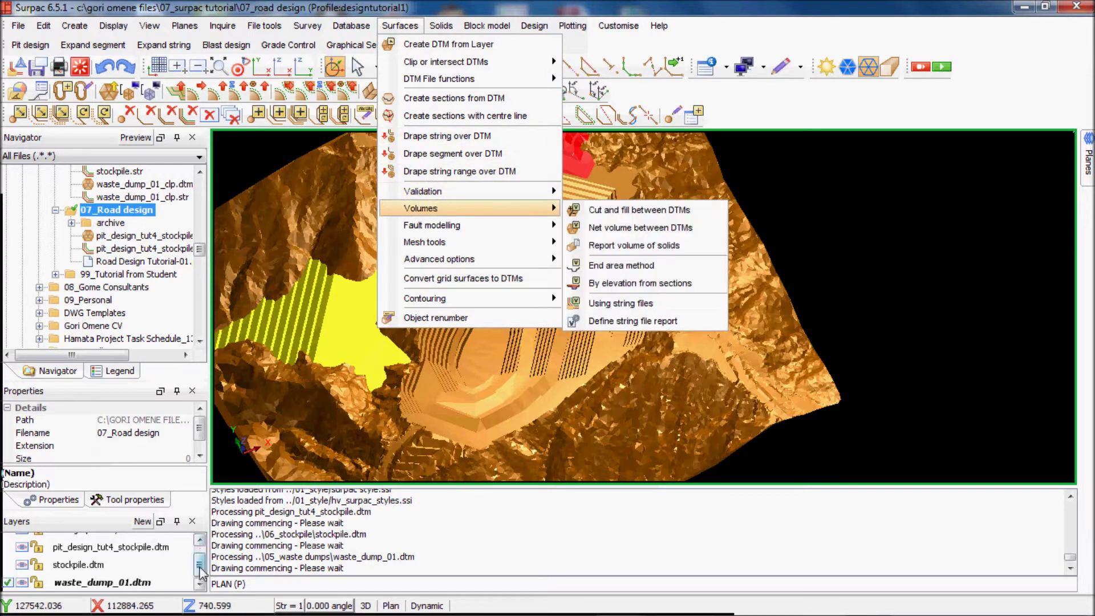
left_click_drag(202, 560, 205, 552)
left_click(131, 562)
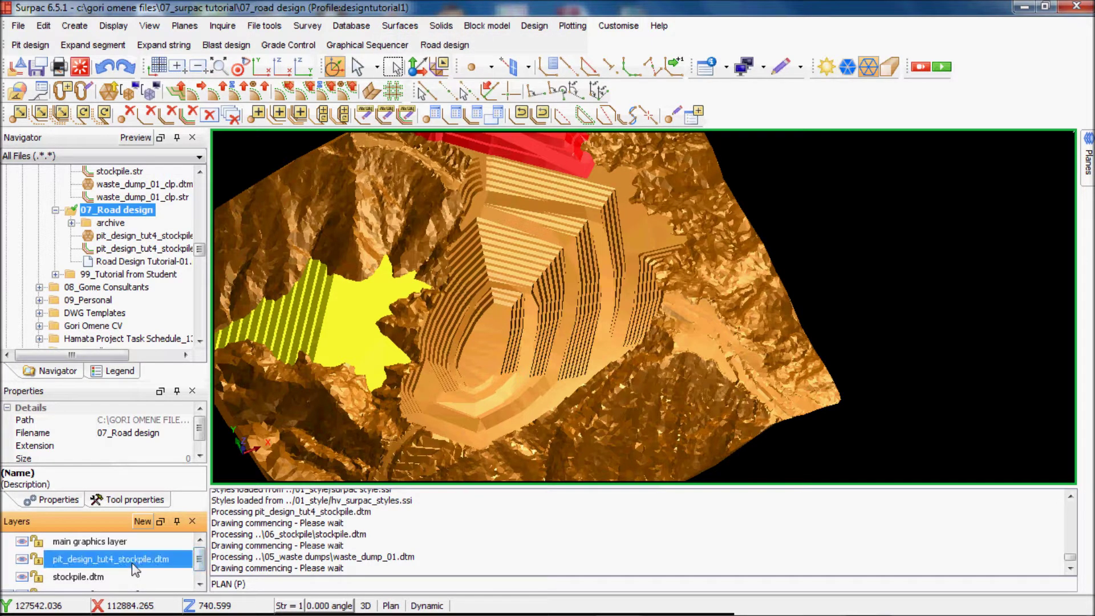
right_click(133, 561)
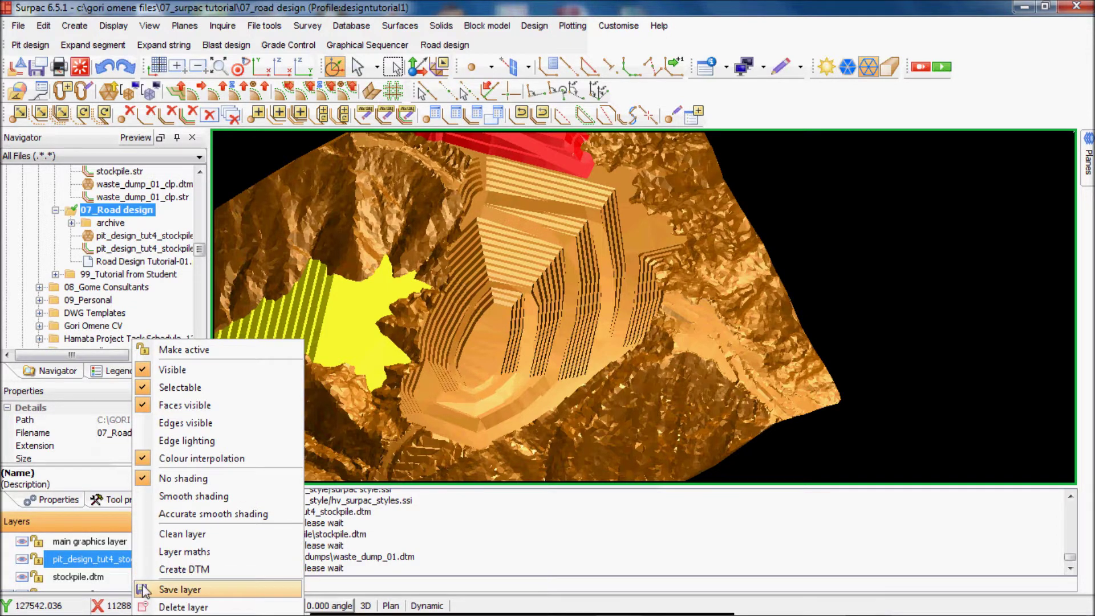
left_click(101, 567)
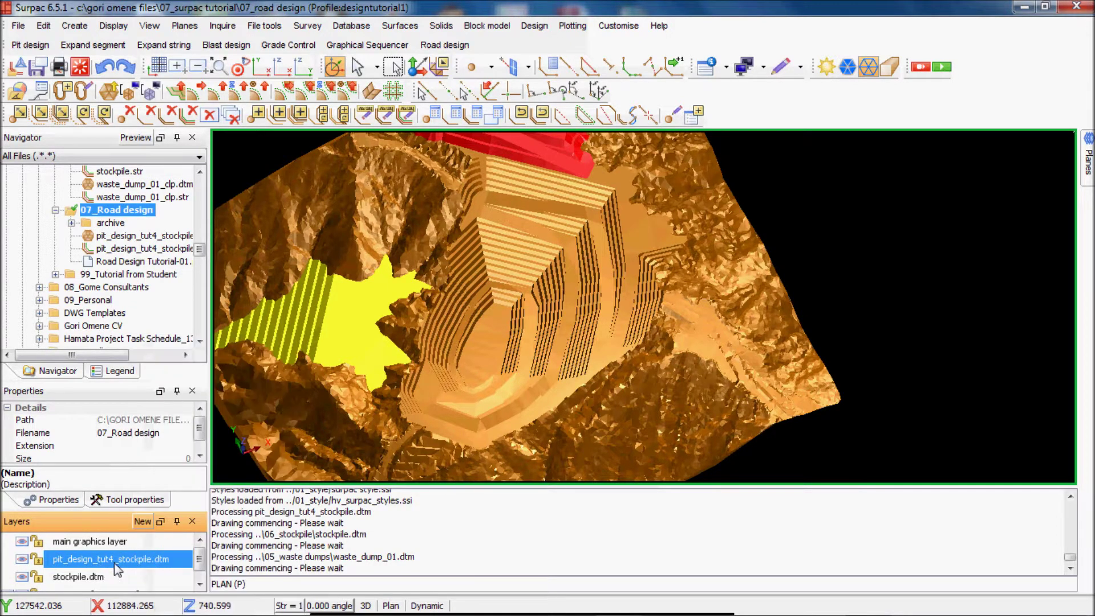
double_click(68, 566)
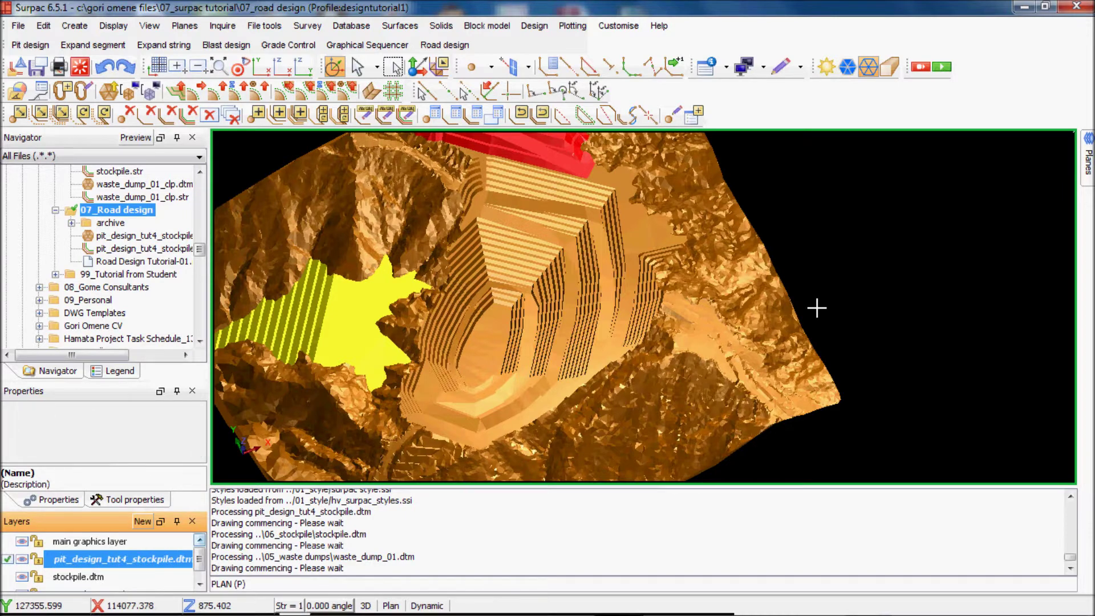
- Start extracting contours from the DTM in the active layer and set the minimum contour to 836
scroll(572, 350, "down", 4)
left_click_drag(619, 367, 616, 364)
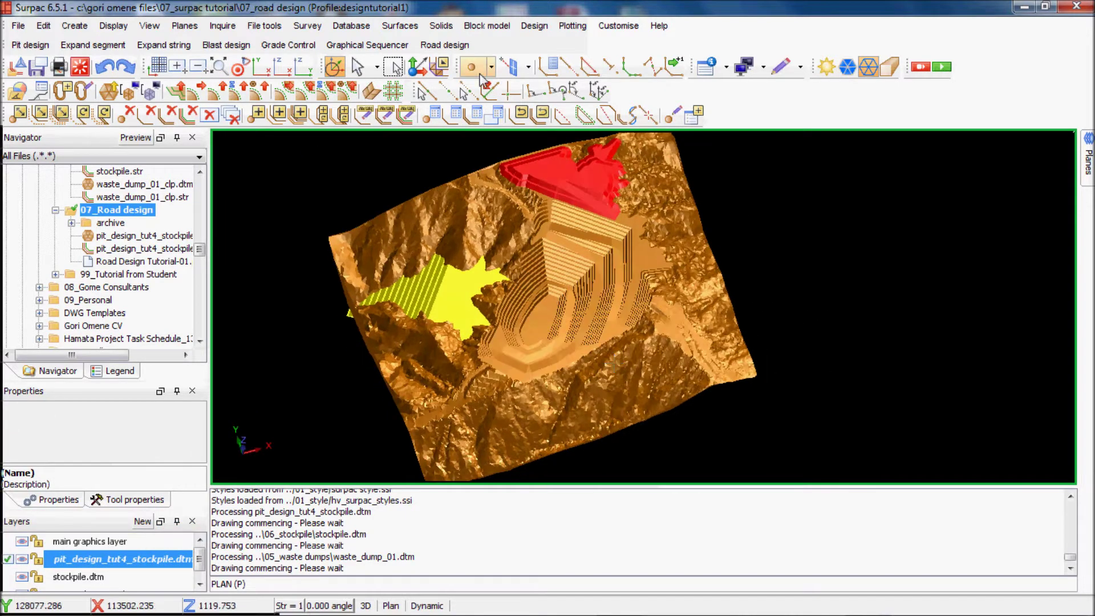
left_click(400, 26)
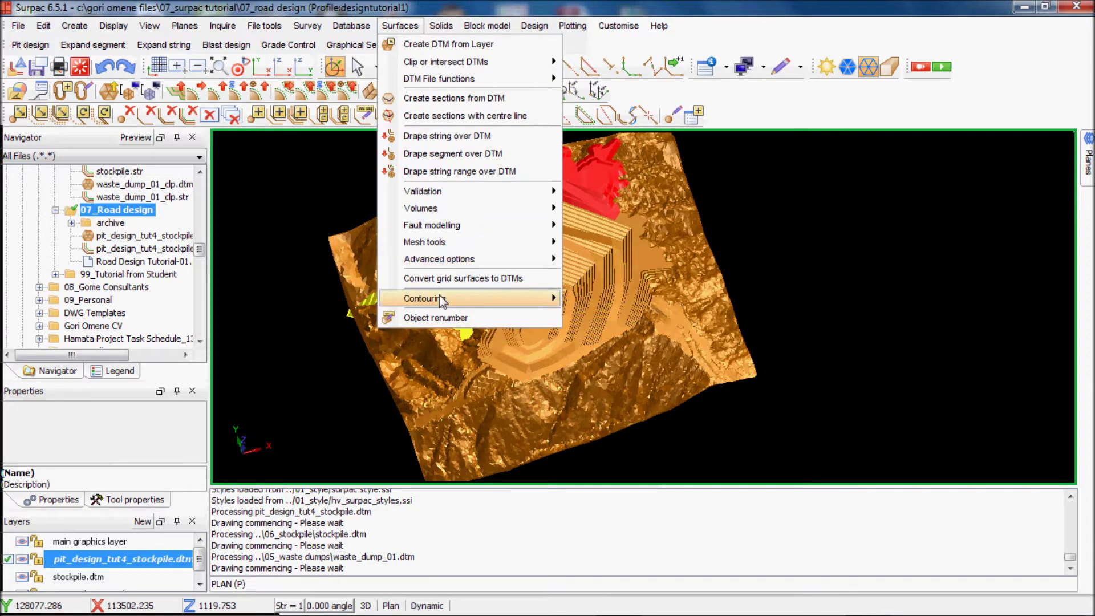
mouse_move(439, 295)
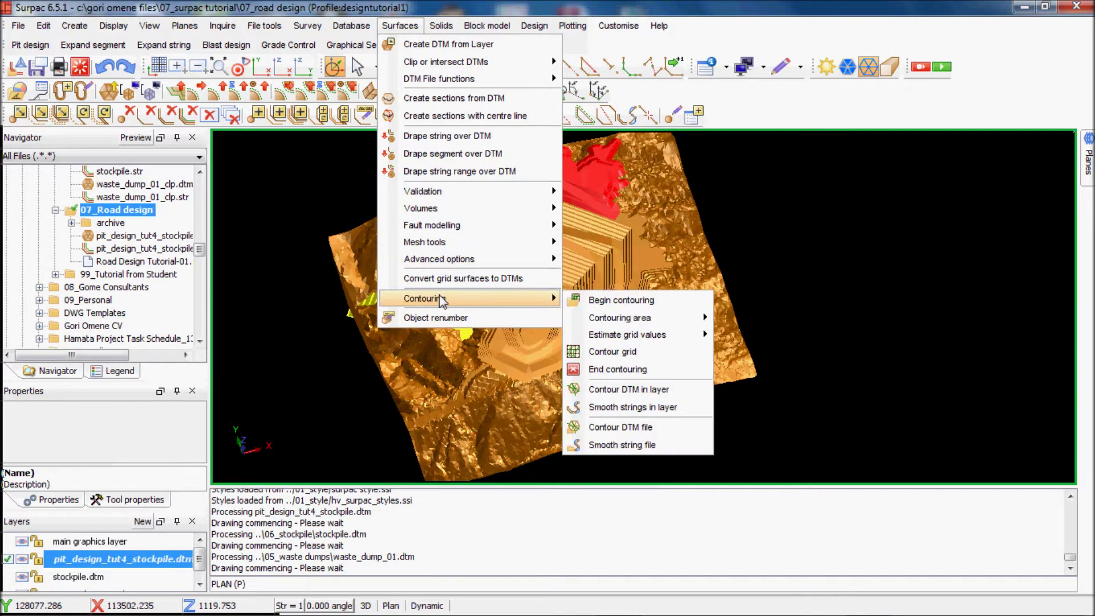
left_click(618, 390)
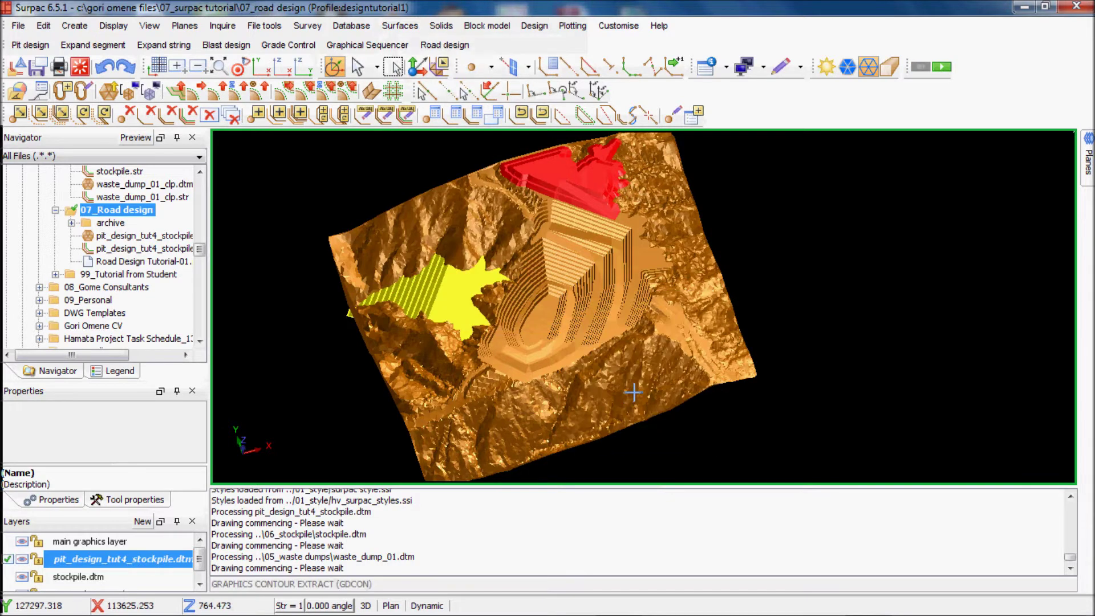
left_click(635, 392)
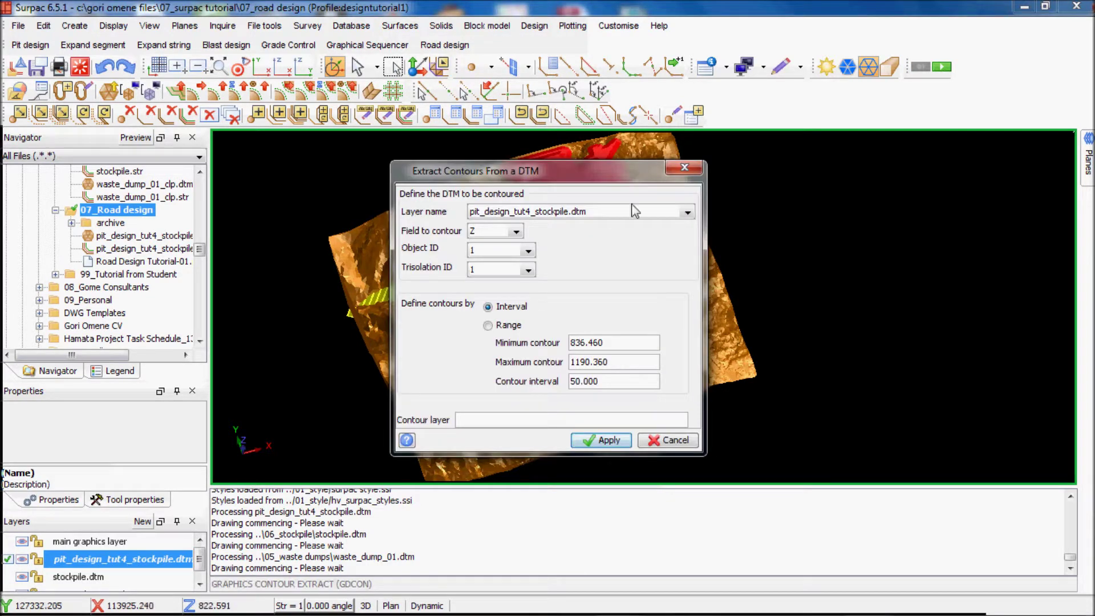
double_click(619, 345)
left_click(618, 344)
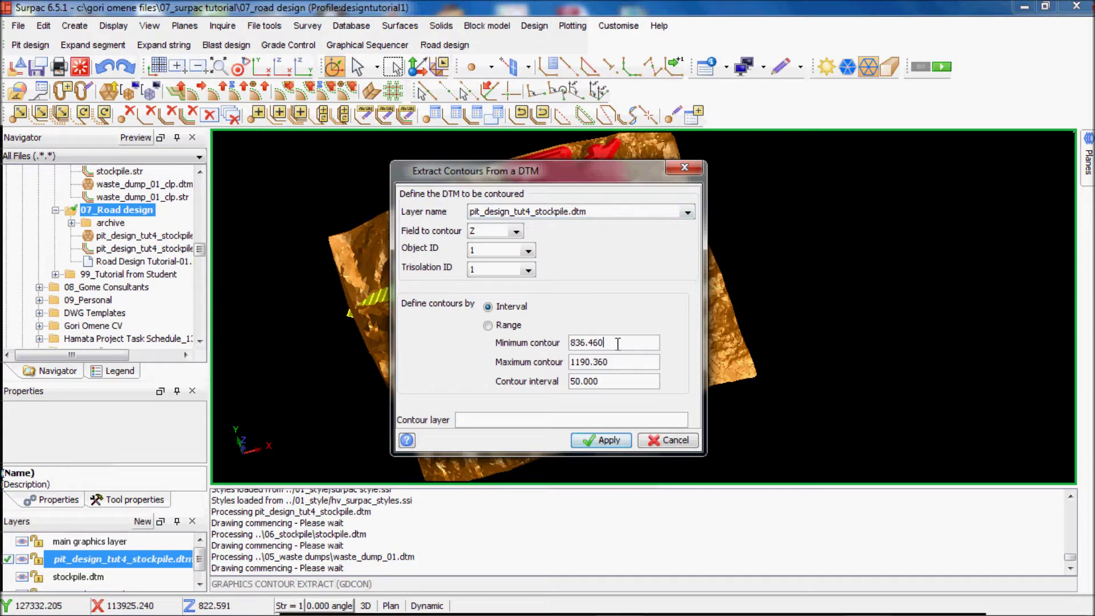
key("BackSpace")
key("BackSpace")
key("BackSpace")
key("BackSpace")
- Set the maximum contour to 1190 and the contour interval to 5
double_click(630, 363)
left_click(630, 363)
key("BackSpace")
key("BackSpace")
key("BackSpace")
key("BackSpace")
key("Tab")
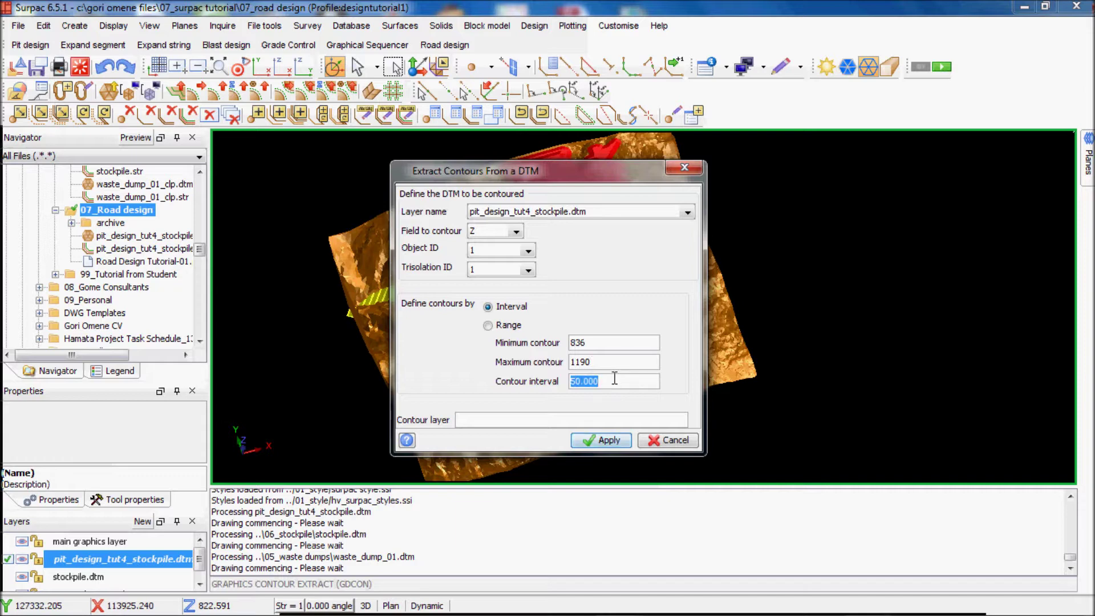
type("5")
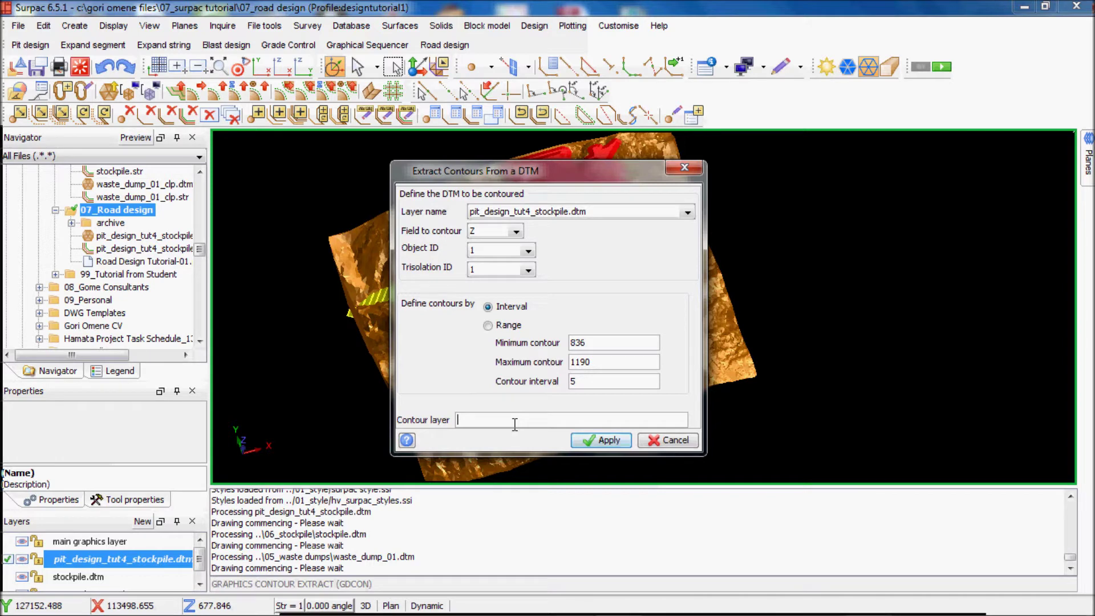
- Name the contour layer cont5m and generate the contours
type("con")
type("T")
type("t")
type("5m")
left_click(619, 439)
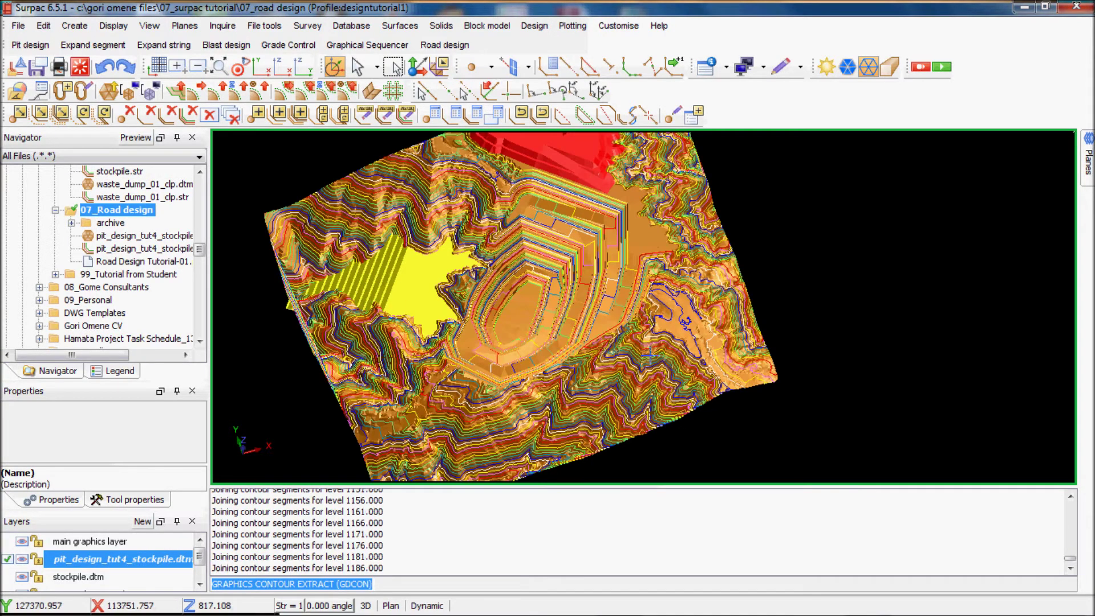
- Examine the contours over the valley and slopes beside the pit from several angles
scroll(684, 349, "up", 5)
scroll(679, 347, "down", 4)
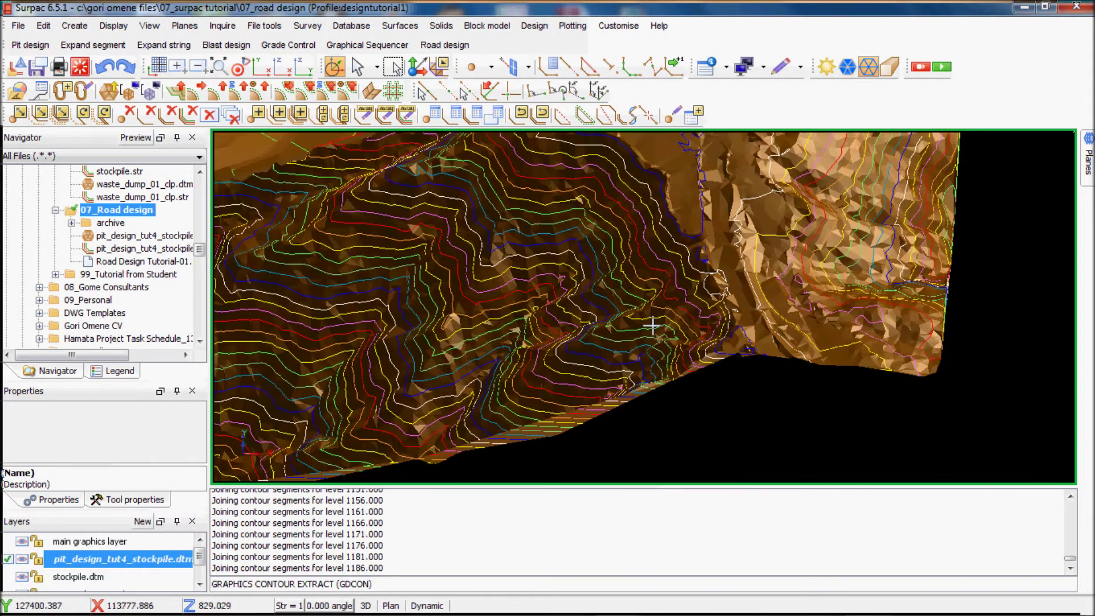
left_click_drag(654, 323, 602, 326)
scroll(733, 340, "up", 3)
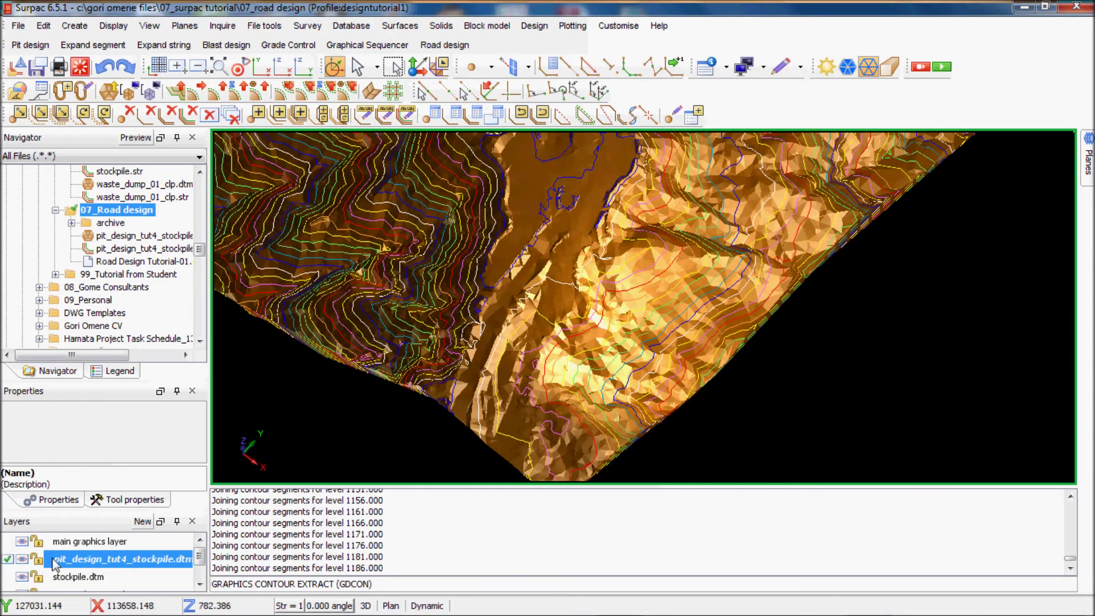
scroll(633, 253, "up", 3)
scroll(640, 254, "down", 4)
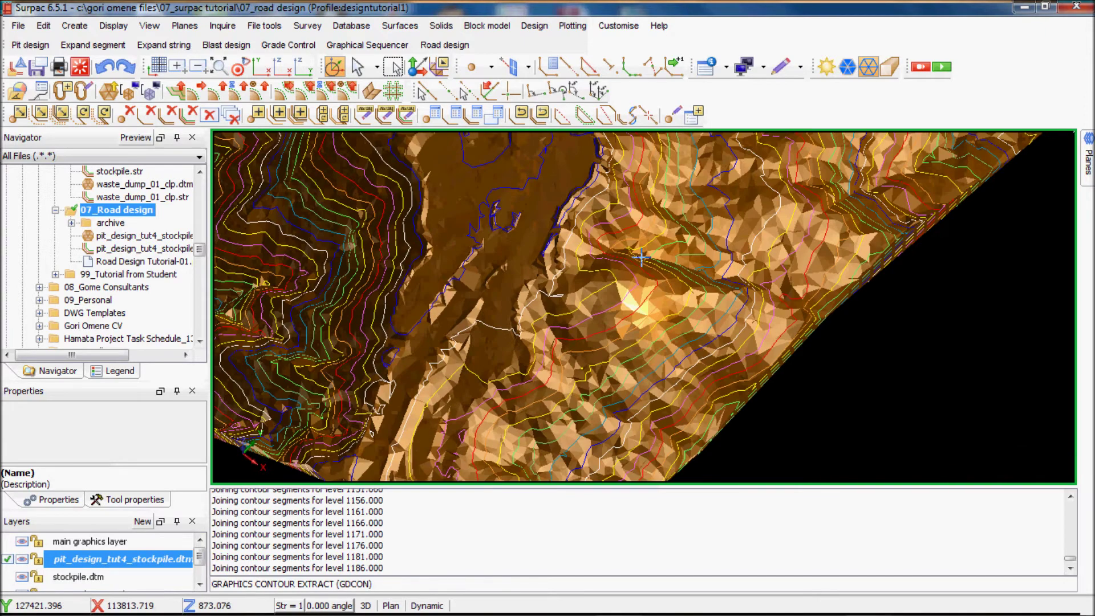
left_click_drag(640, 254, 467, 326)
scroll(85, 583, "down", 1)
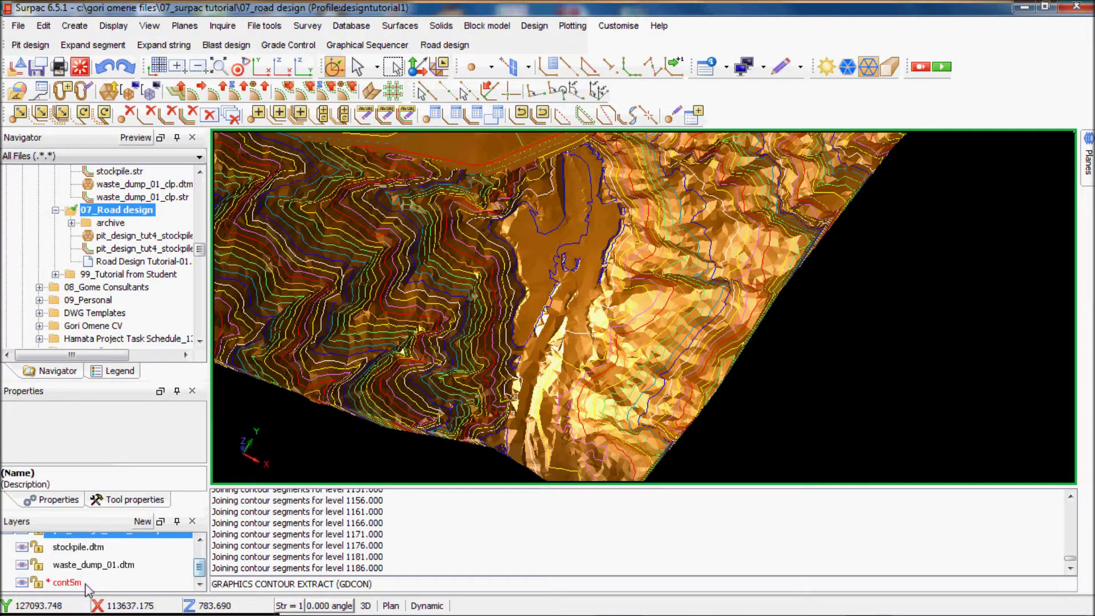
left_click(85, 584)
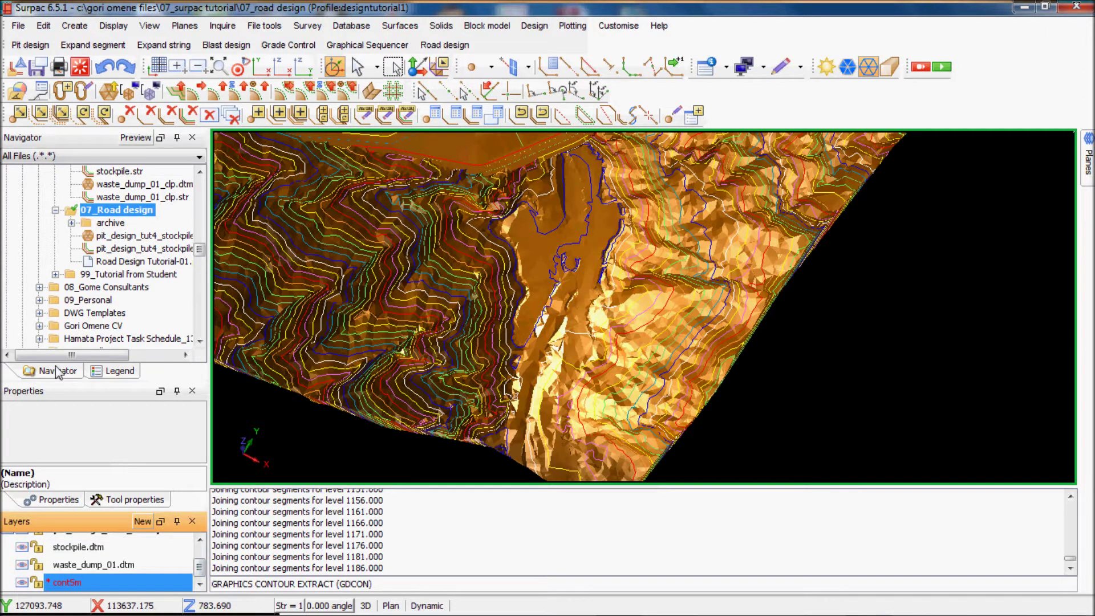
left_click(40, 72)
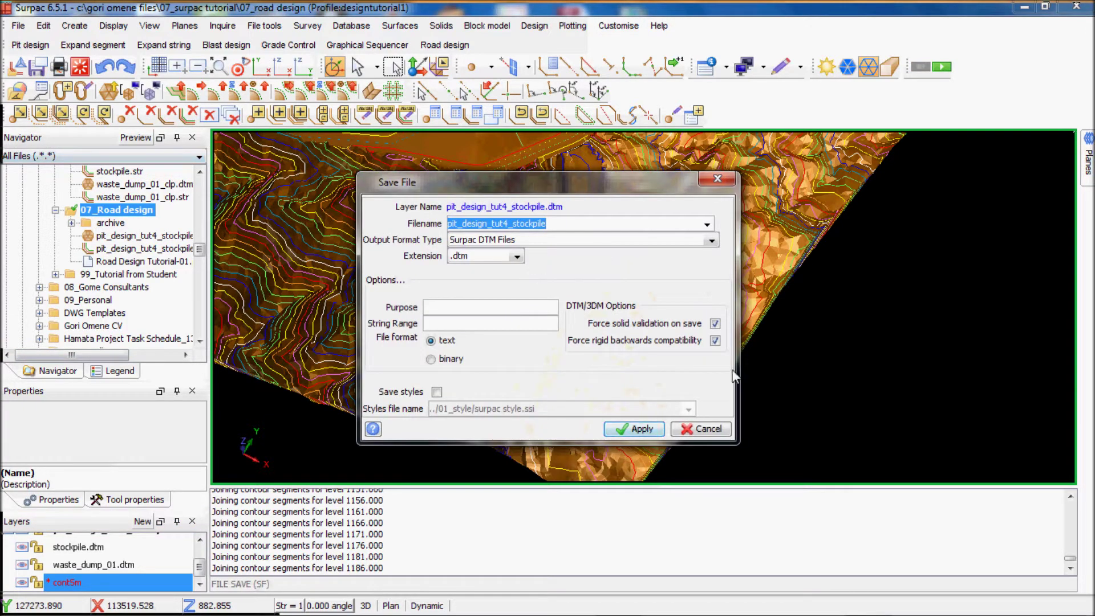
left_click(720, 429)
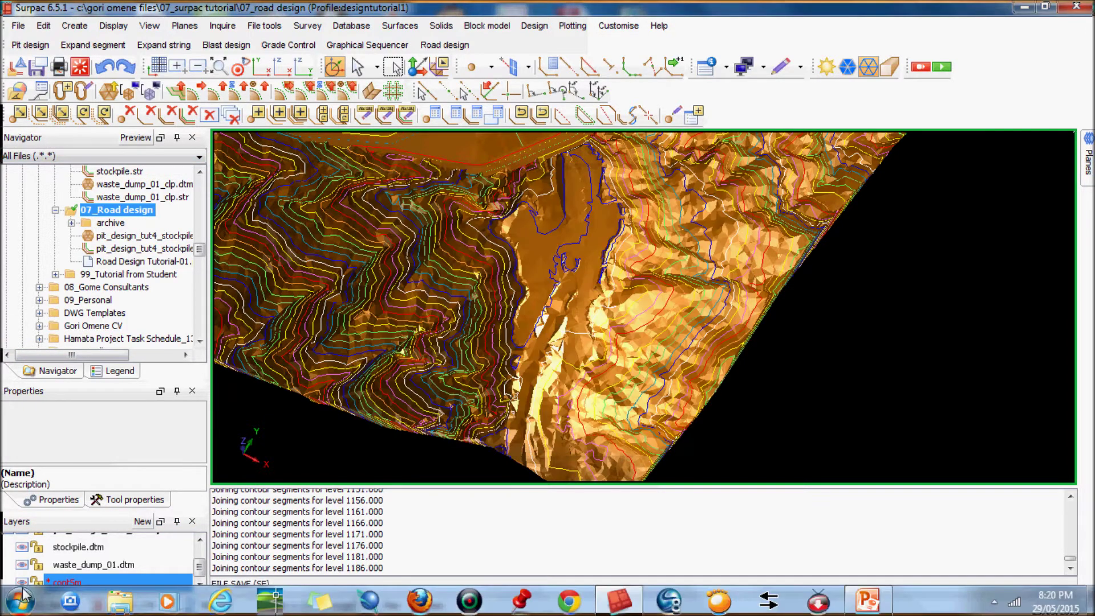
- Make the cont5m layer active and save it as the Surpac string file cont_5m.str
left_click(82, 582)
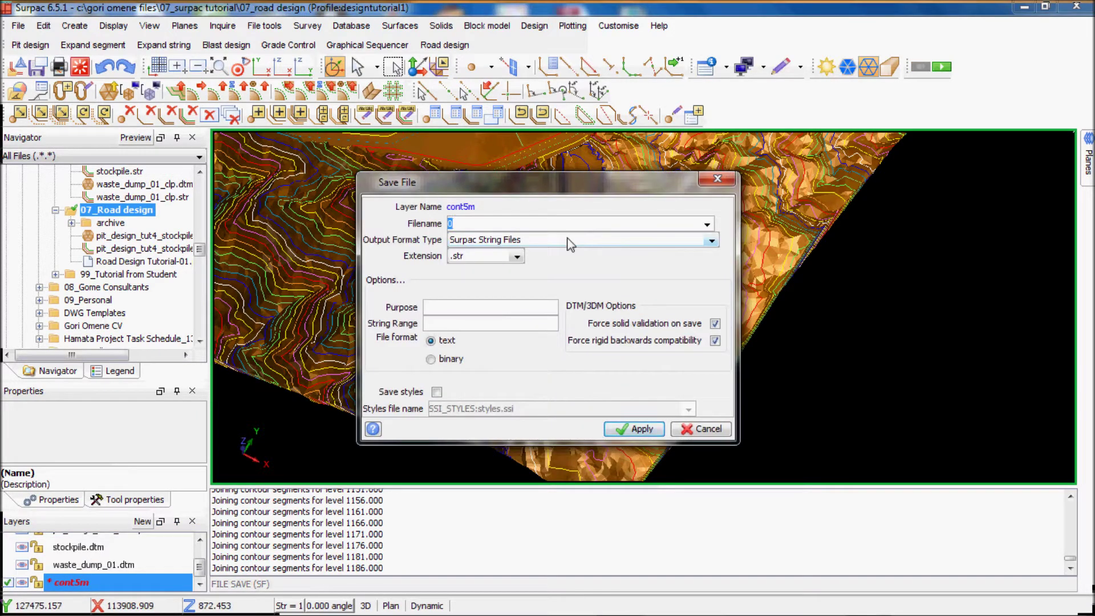
type("nt_5m")
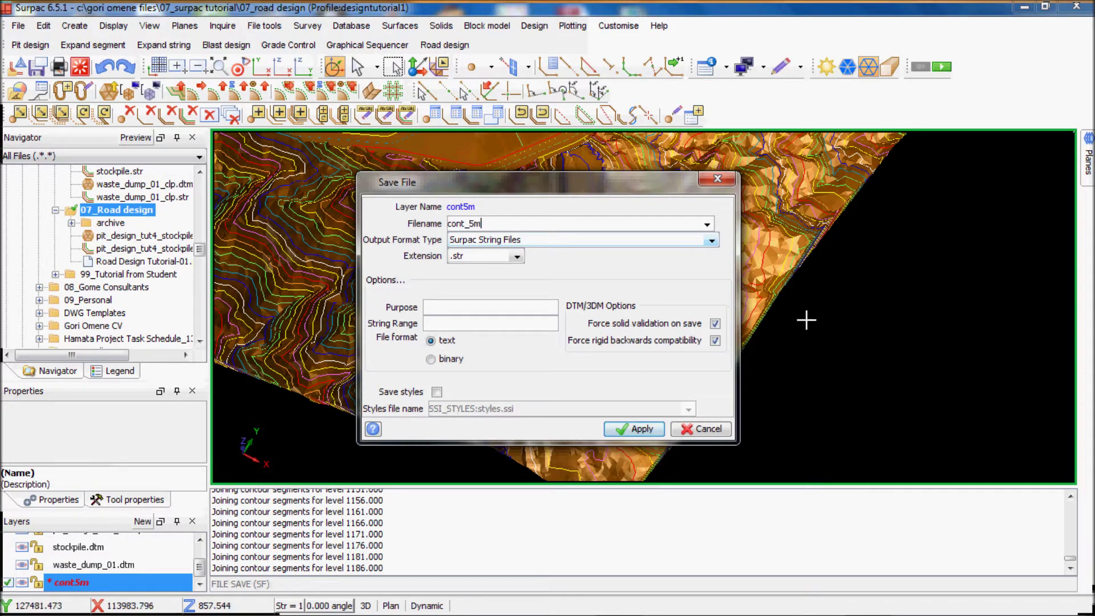
left_click(640, 432)
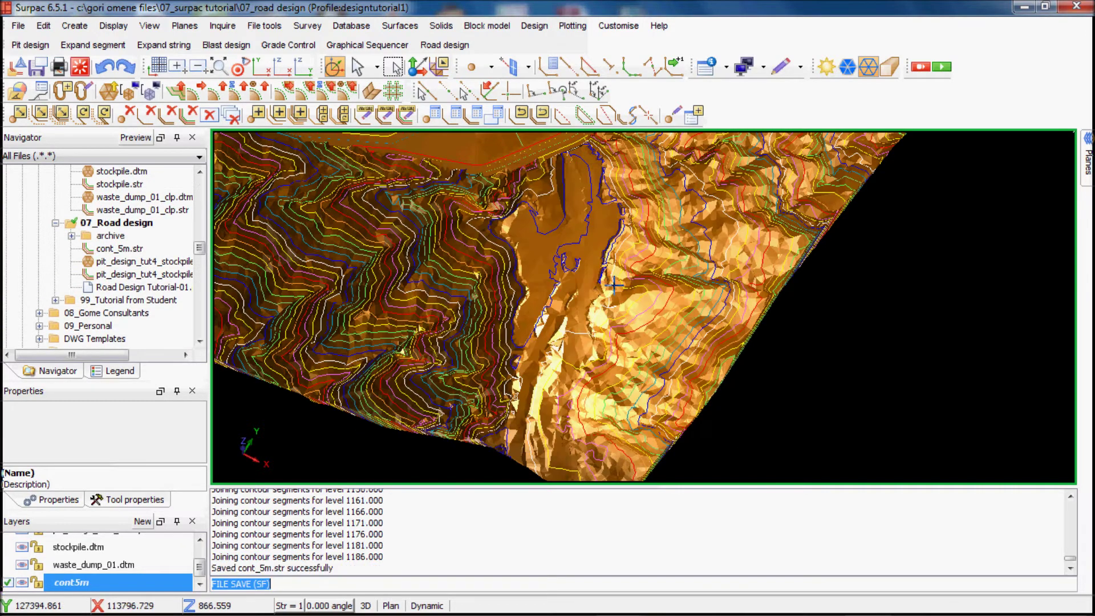
- Inspect the contours over the flatter ground next to the pit up close
left_click_drag(664, 314, 643, 280)
scroll(642, 280, "up", 5)
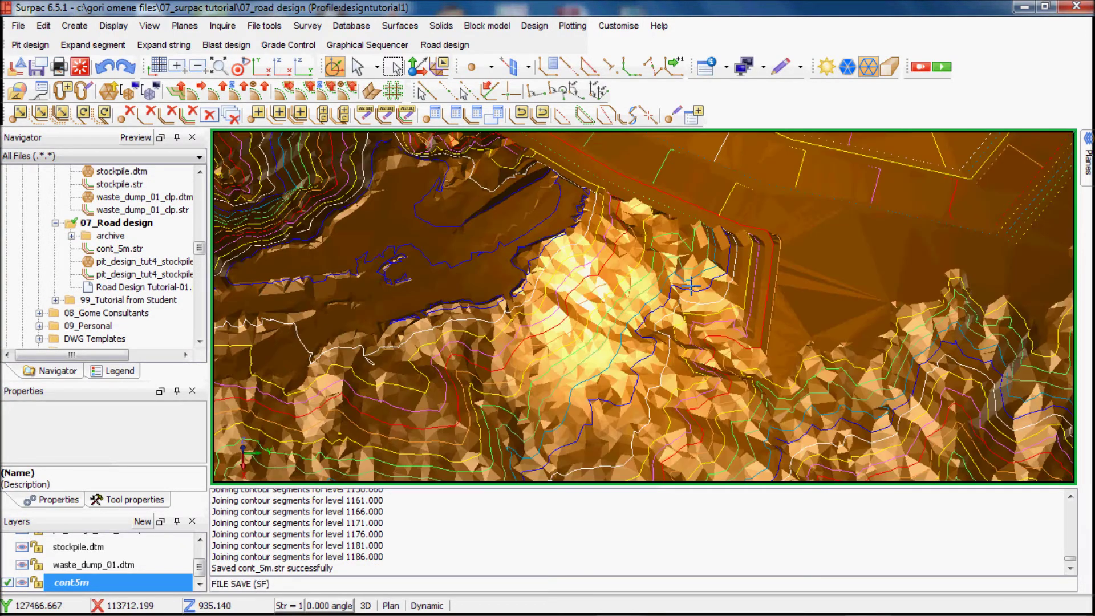
scroll(691, 286, "down", 5)
left_click_drag(691, 286, 530, 258)
scroll(529, 258, "up", 3)
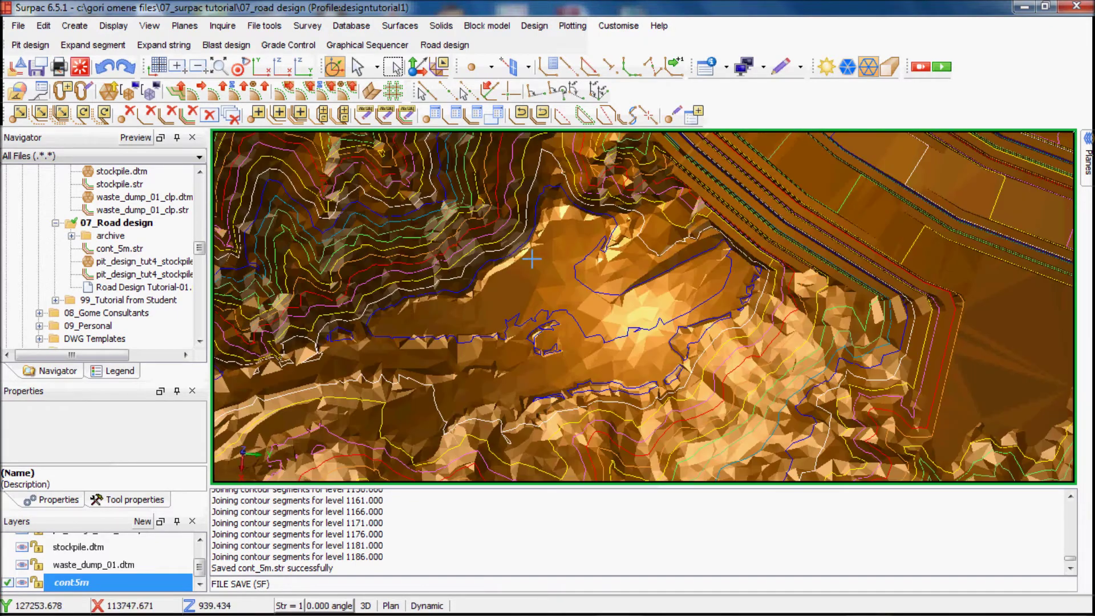
- Hide the pit_design_tut4_stockpile.dtm layer so only the contours remain over the area beside the pit
middle_click_drag(531, 260, 504, 352)
scroll(648, 282, "up", 3)
scroll(722, 219, "up", 2)
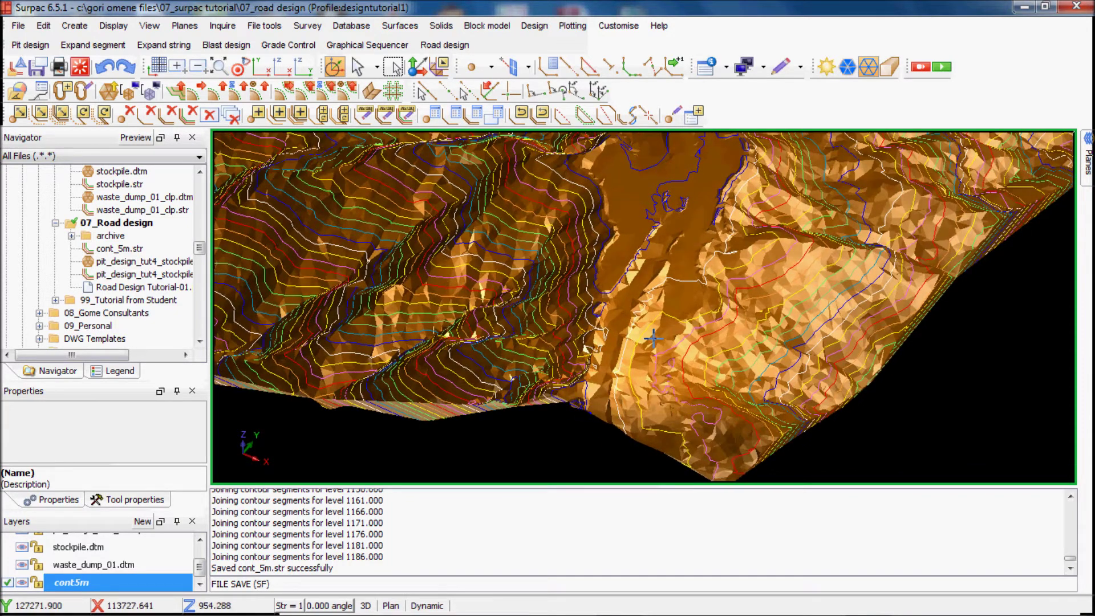
scroll(653, 338, "up", 3)
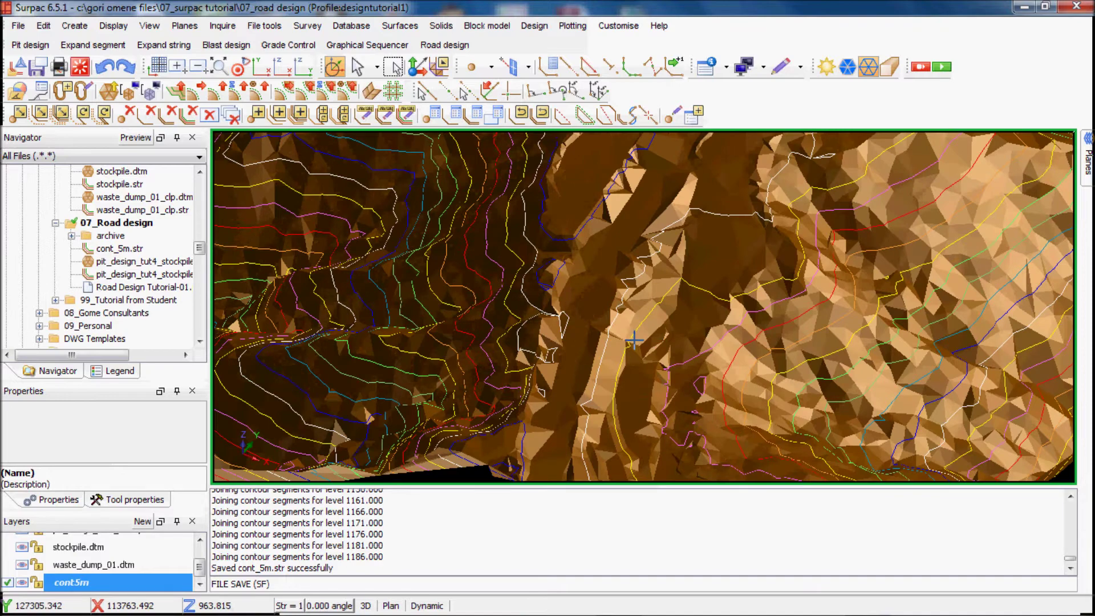
scroll(633, 341, "up", 5)
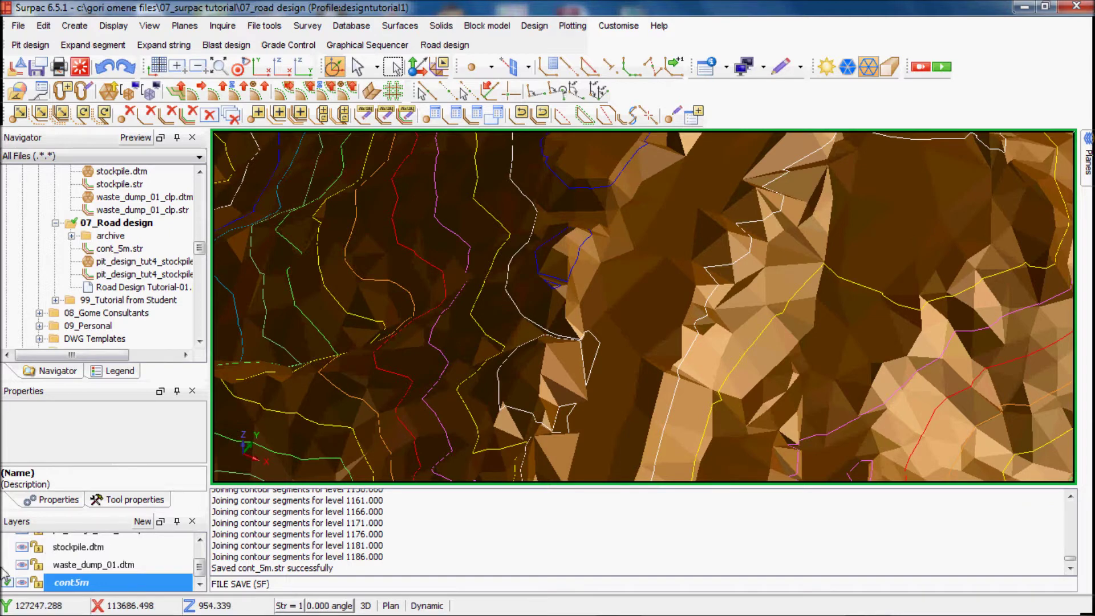
scroll(33, 565, "up", 2)
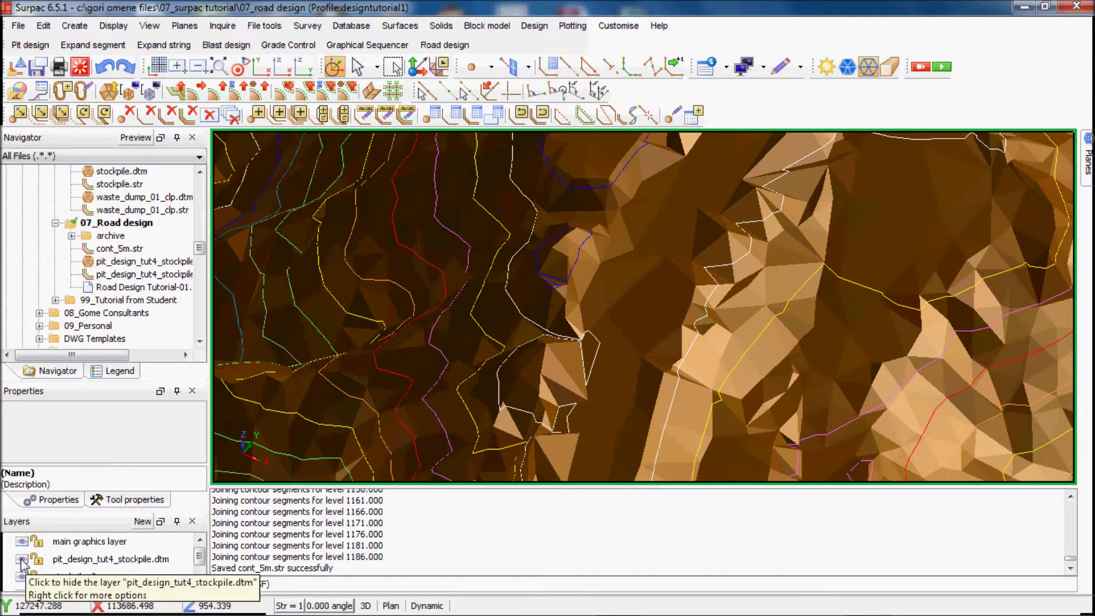
left_click(23, 561)
left_click(23, 561)
- Create a new layer named bdrypad for the pad boundary
scroll(558, 326, "up", 2)
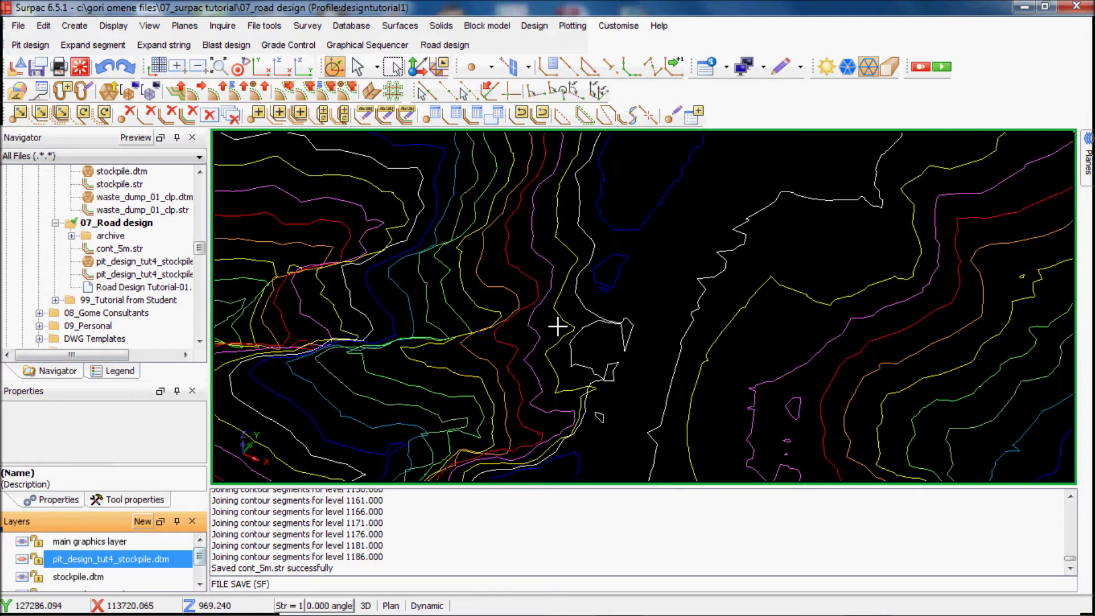
scroll(557, 326, "up", 3)
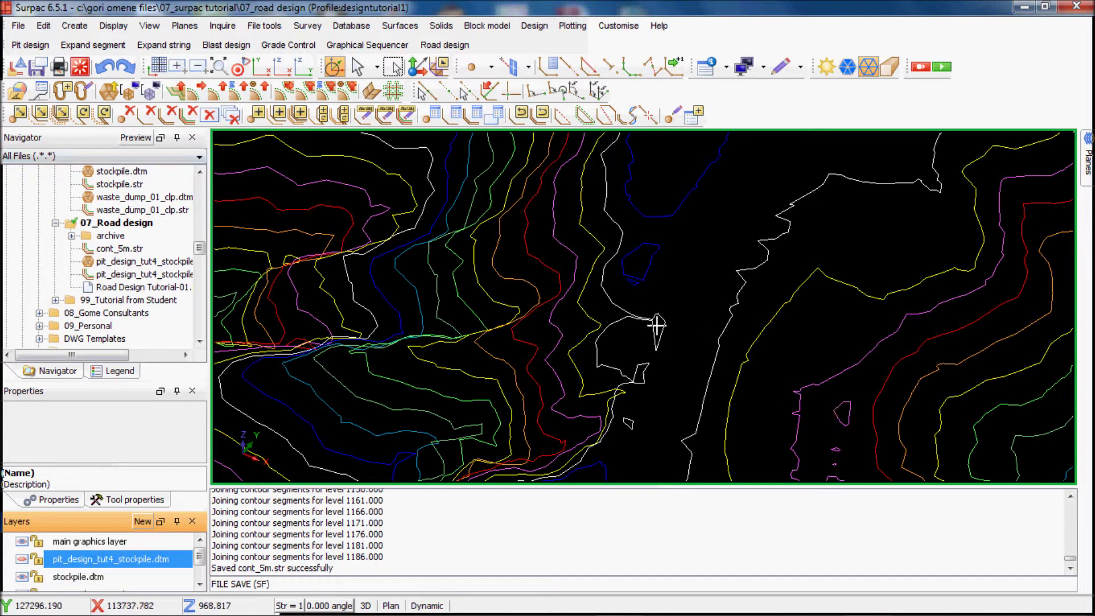
scroll(630, 322, "down", 2)
scroll(656, 318, "up", 2)
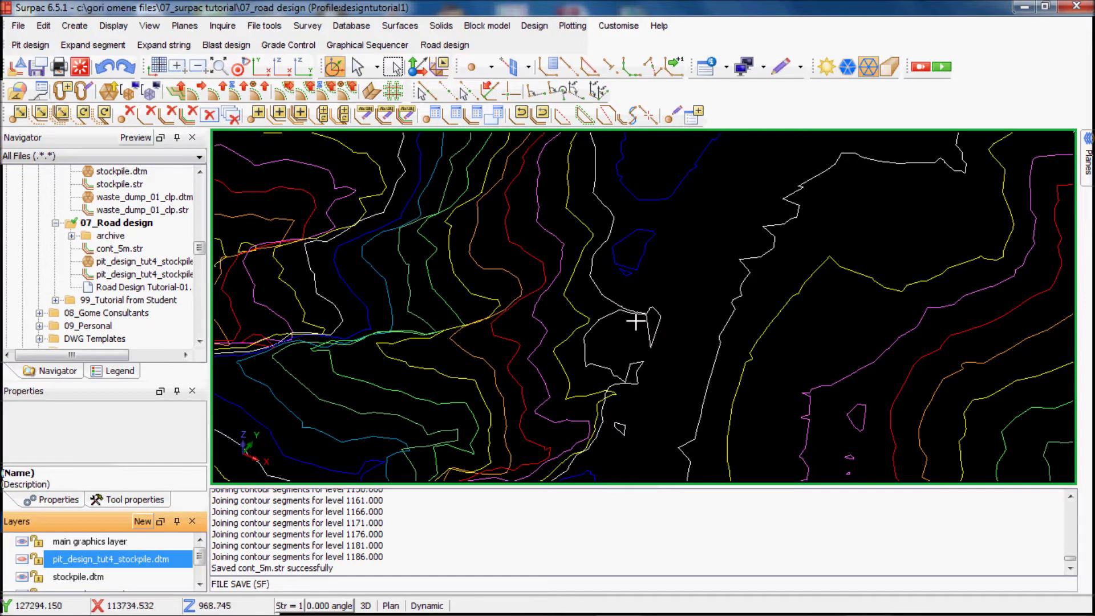
scroll(635, 318, "up", 1)
scroll(628, 312, "up", 1)
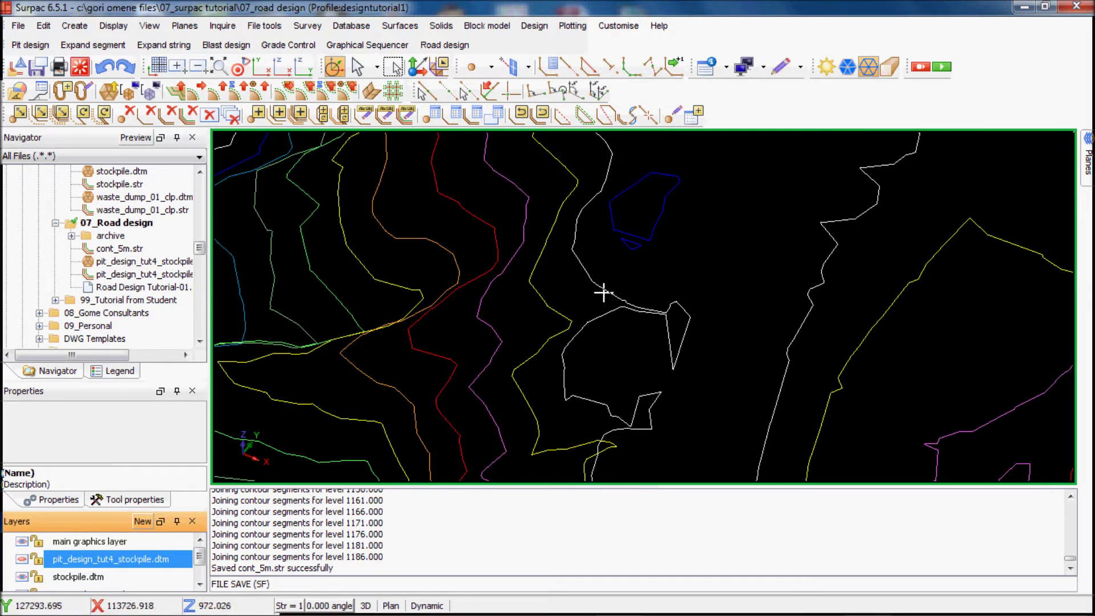
left_click(143, 522)
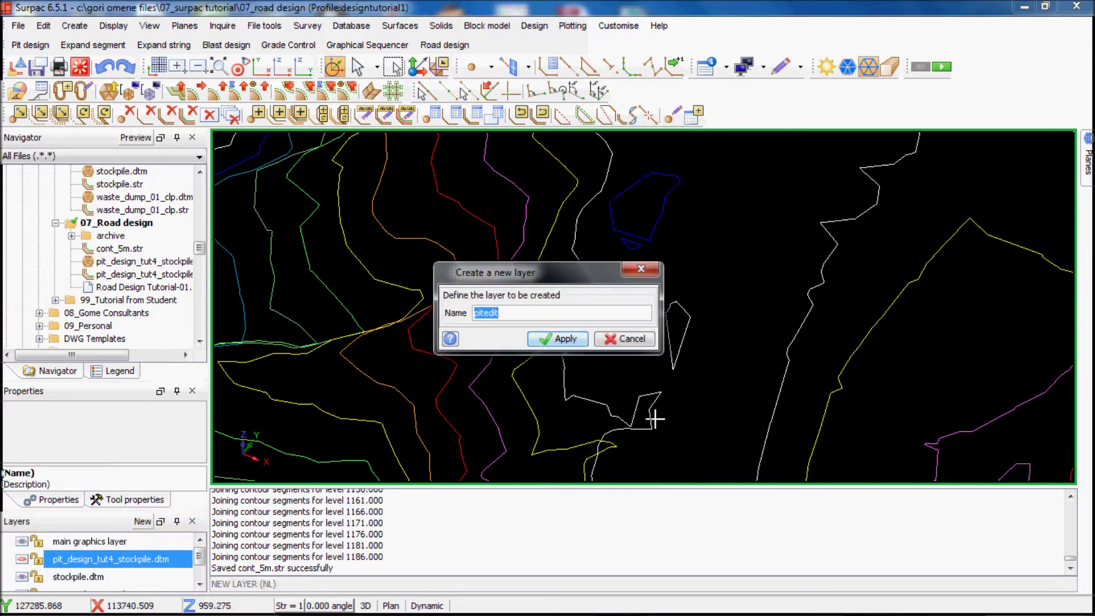
type("bdry")
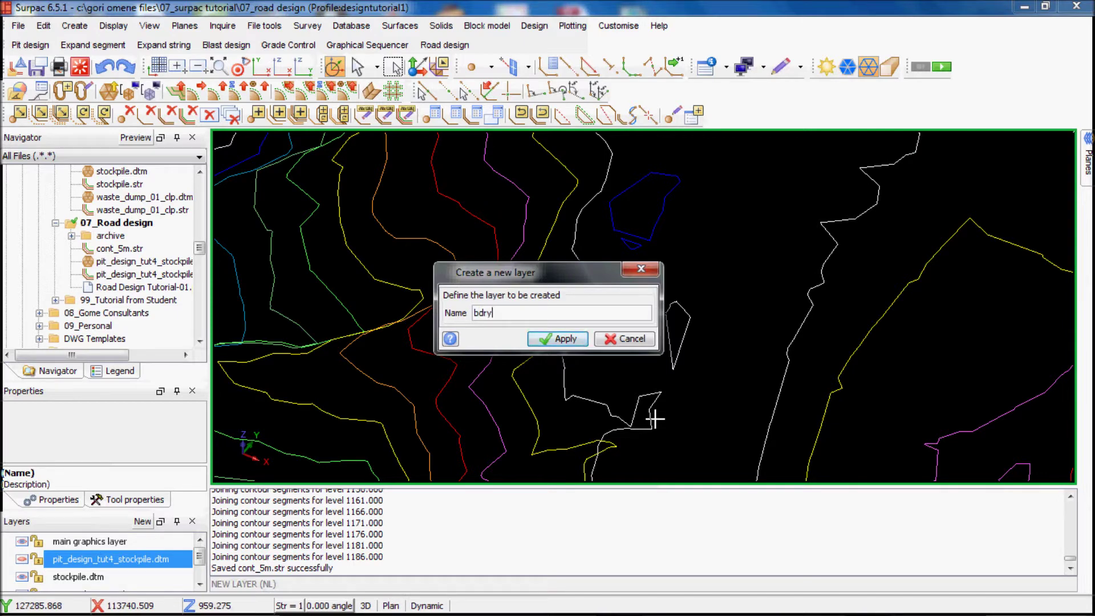
type("pad")
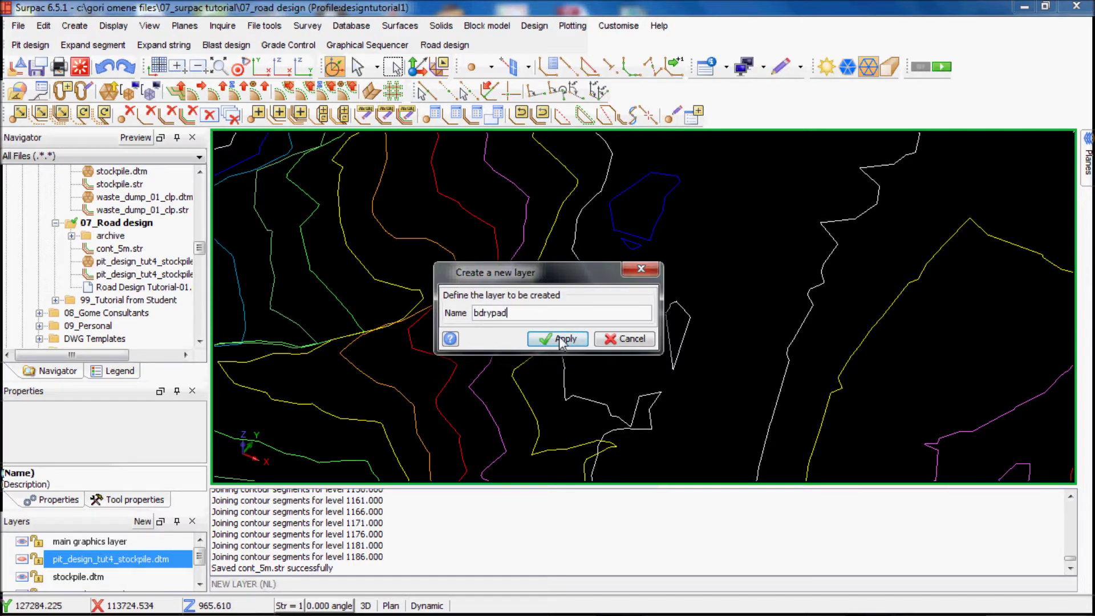
left_click(564, 339)
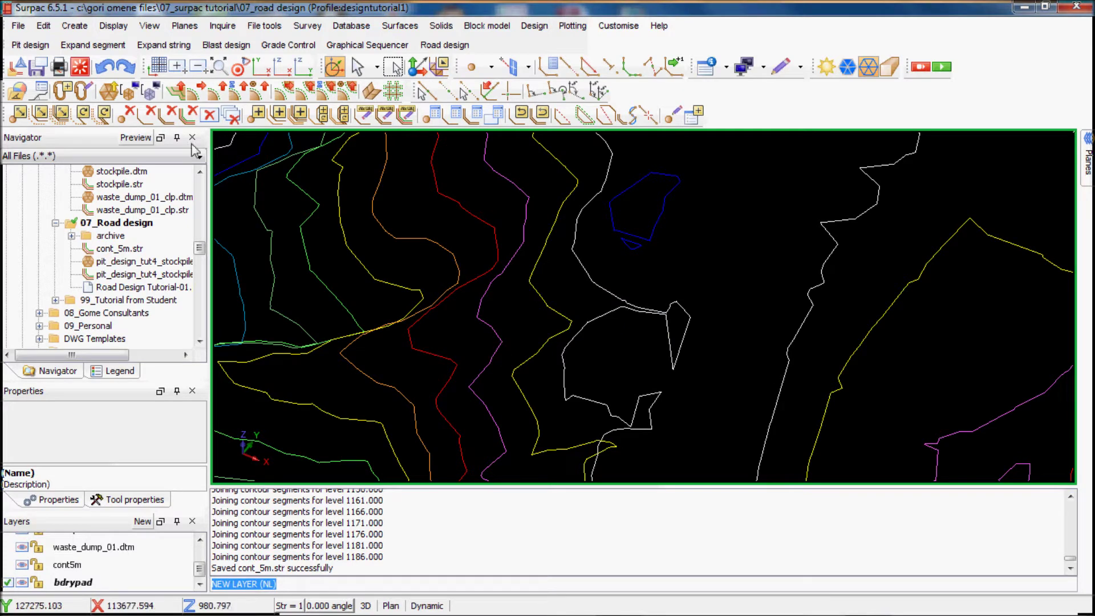
- Copy segment 1 of contour string 70, the white contour around the valley, from cont5m into bdrypad as string 4002
left_click(277, 122)
left_click(607, 308)
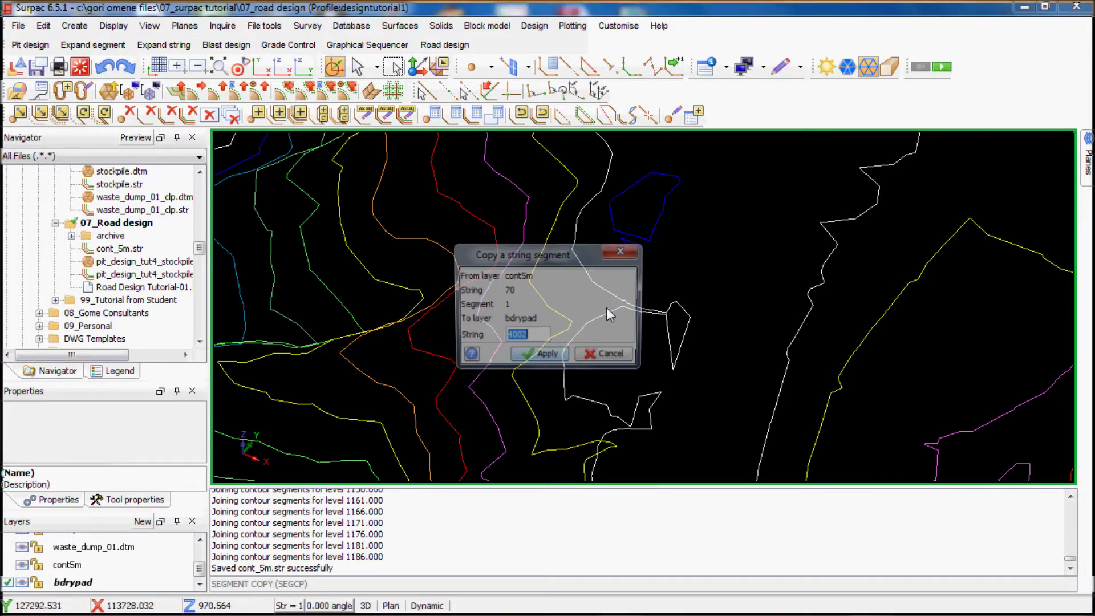
left_click(538, 357)
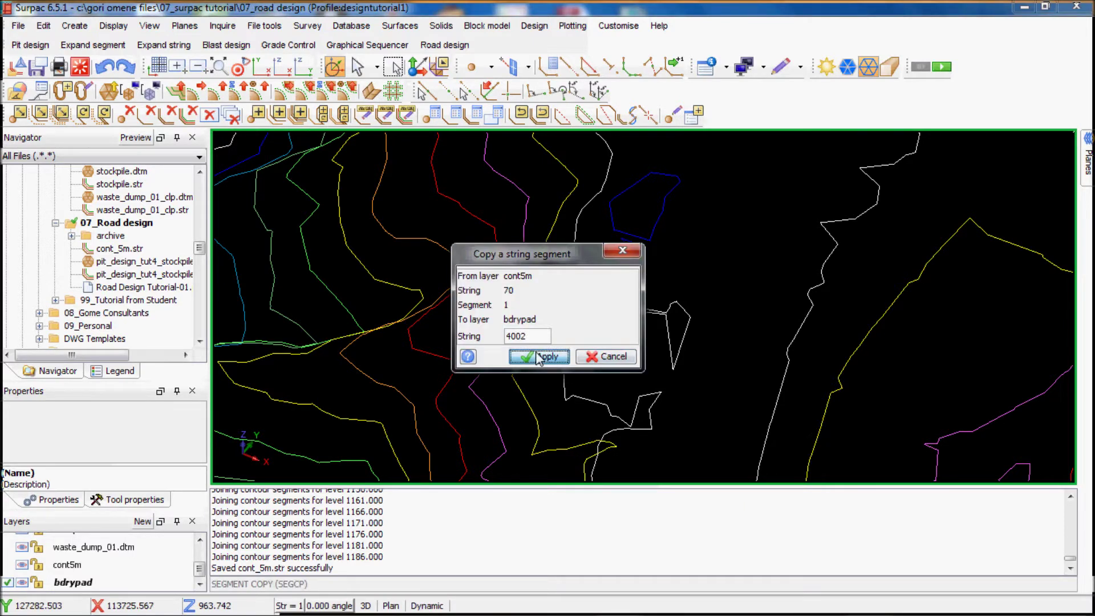
- Hide the cont5m layer to isolate the copied contour segment
scroll(534, 346, "down", 3)
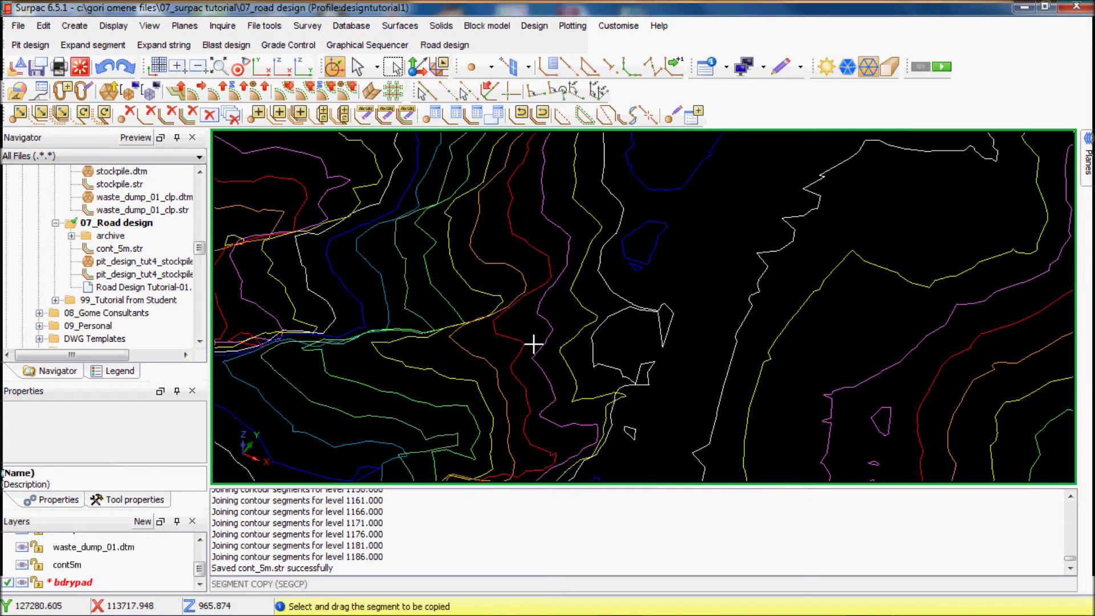
left_click(22, 565)
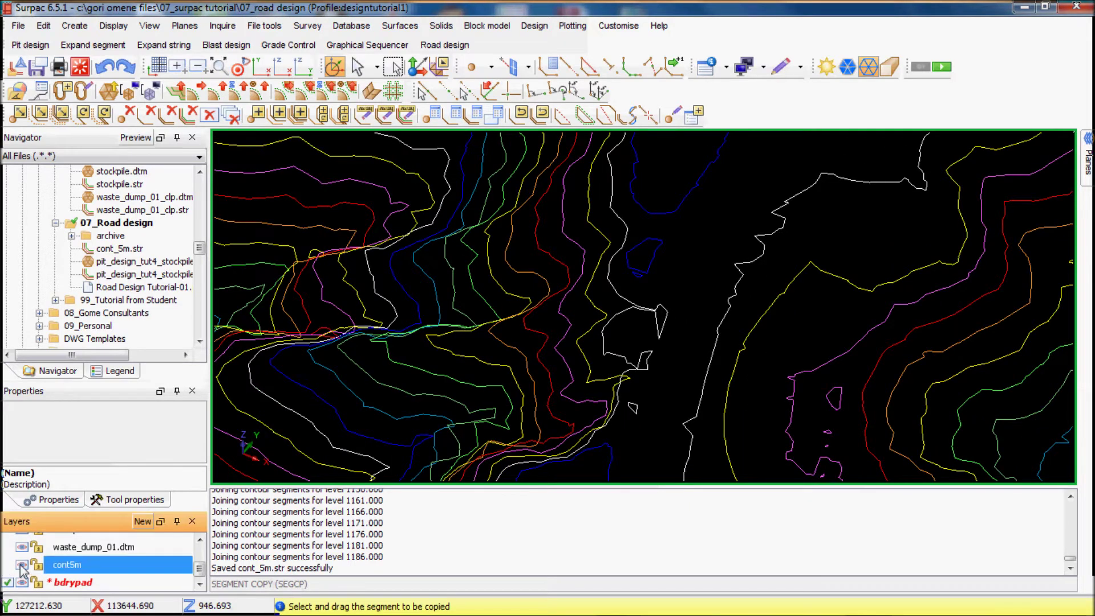
scroll(770, 253, "down", 3)
scroll(689, 286, "up", 2)
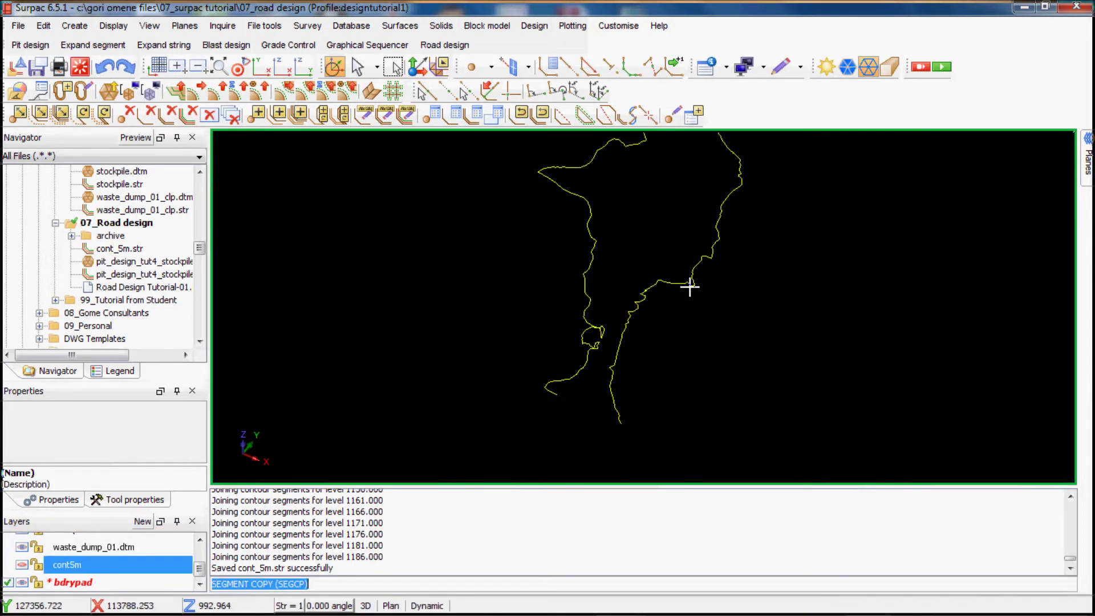
scroll(689, 287, "down", 2)
scroll(690, 287, "up", 3)
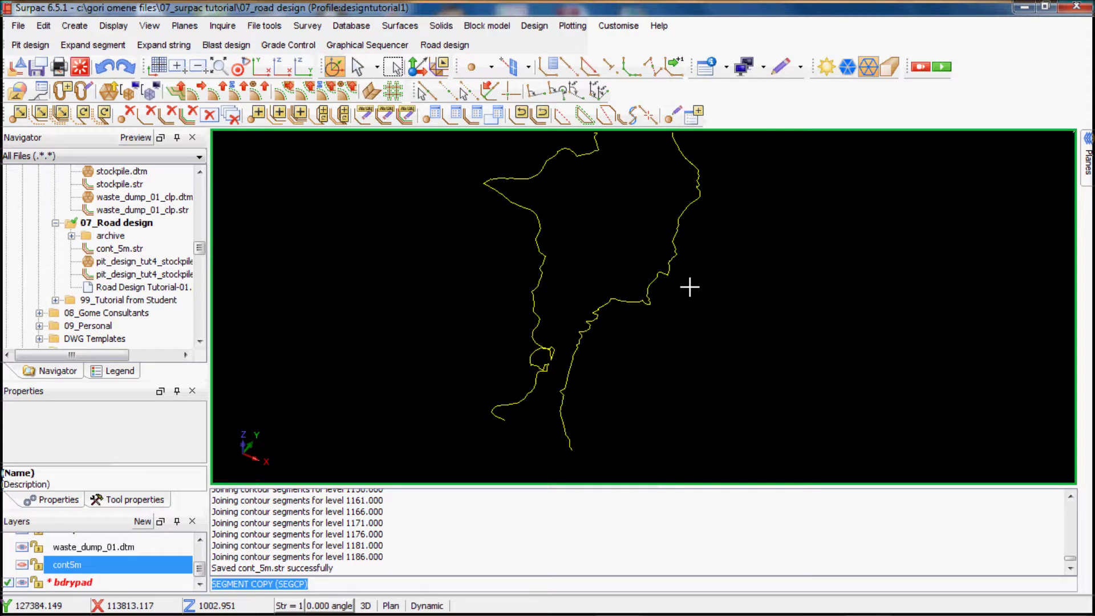
- Break the copied contour at the small spike on its western side and at the line across the valley from it
scroll(539, 354, "up", 5)
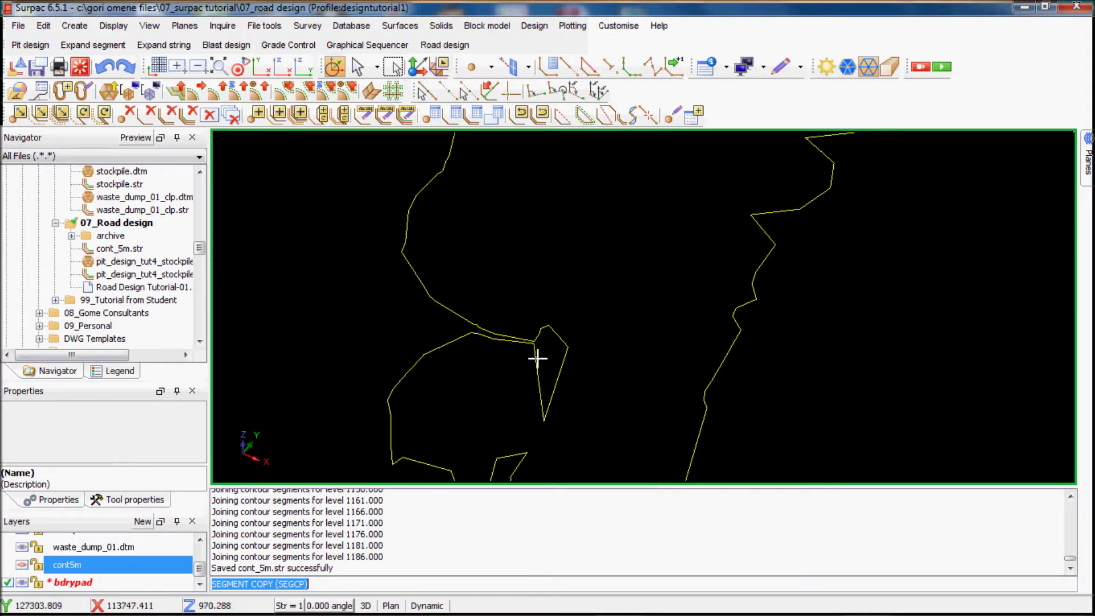
scroll(538, 357, "up", 2)
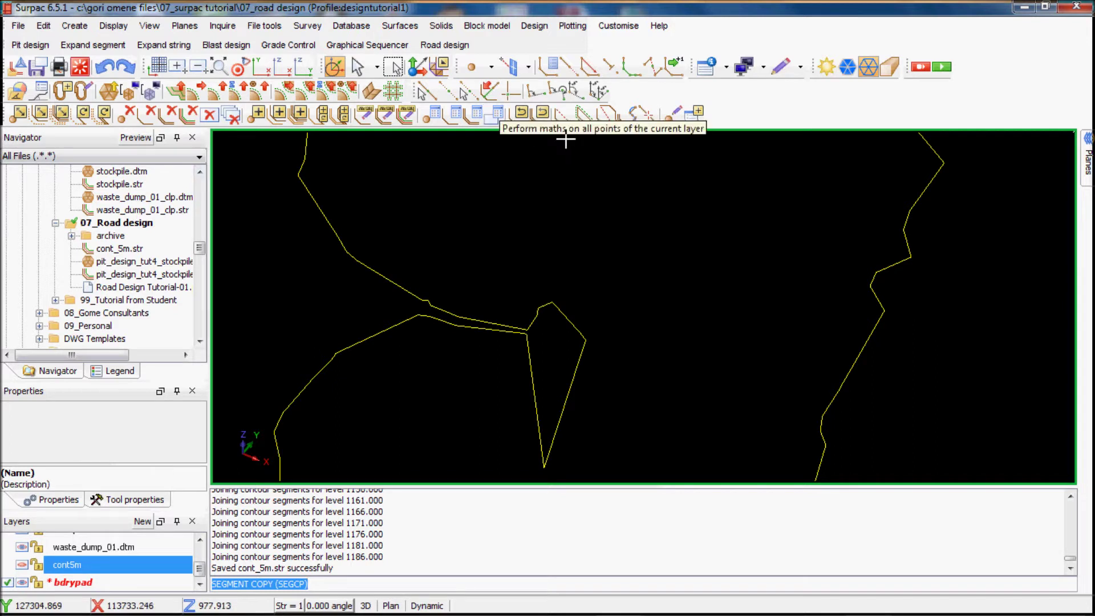
left_click(647, 115)
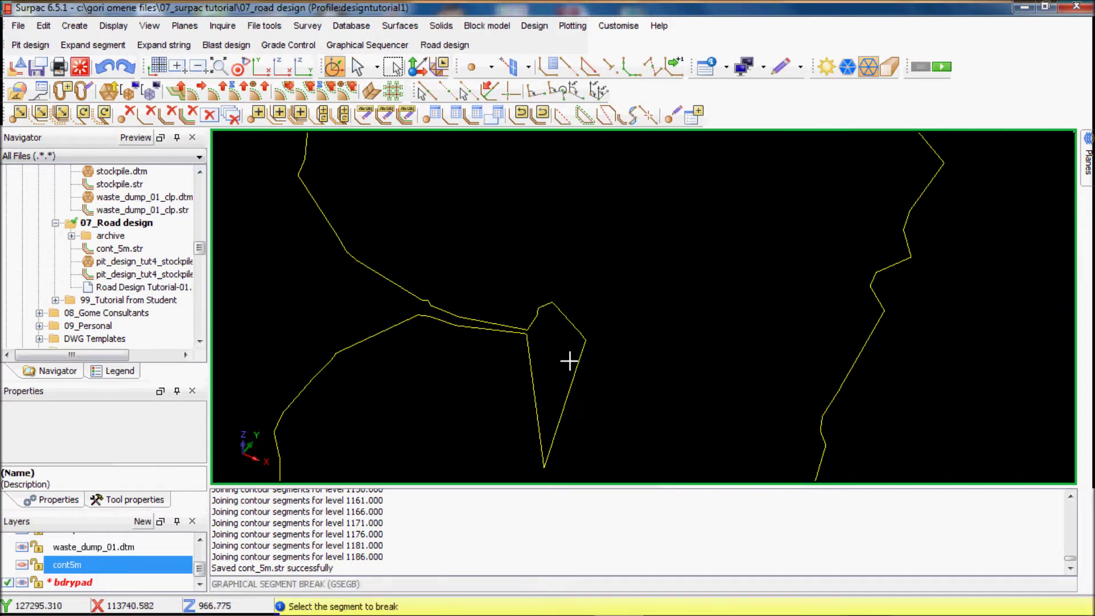
left_click(560, 306)
left_click(848, 368)
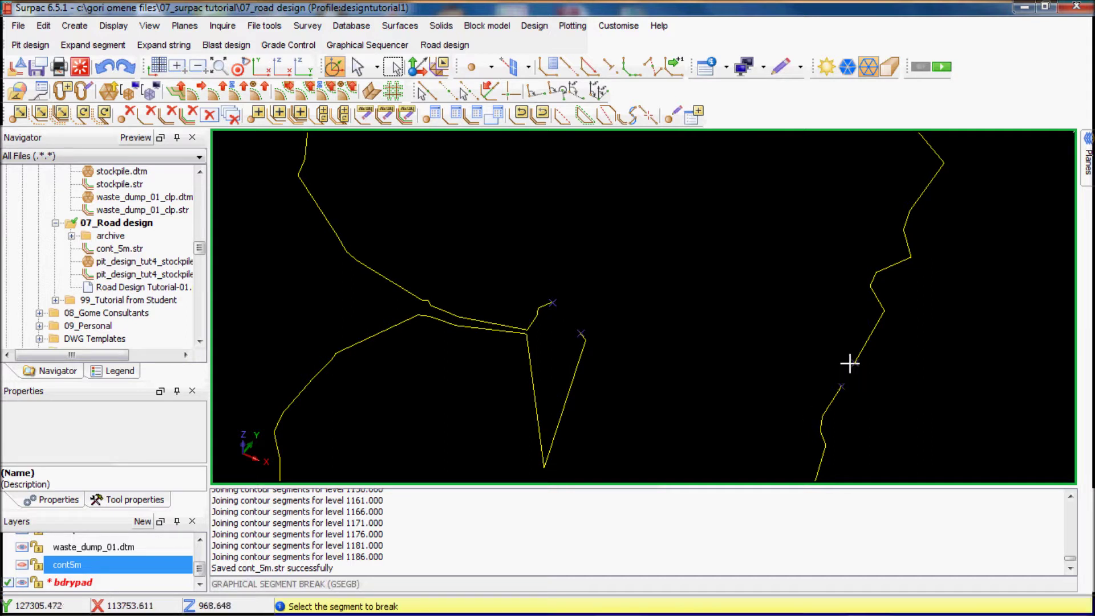
key("Escape")
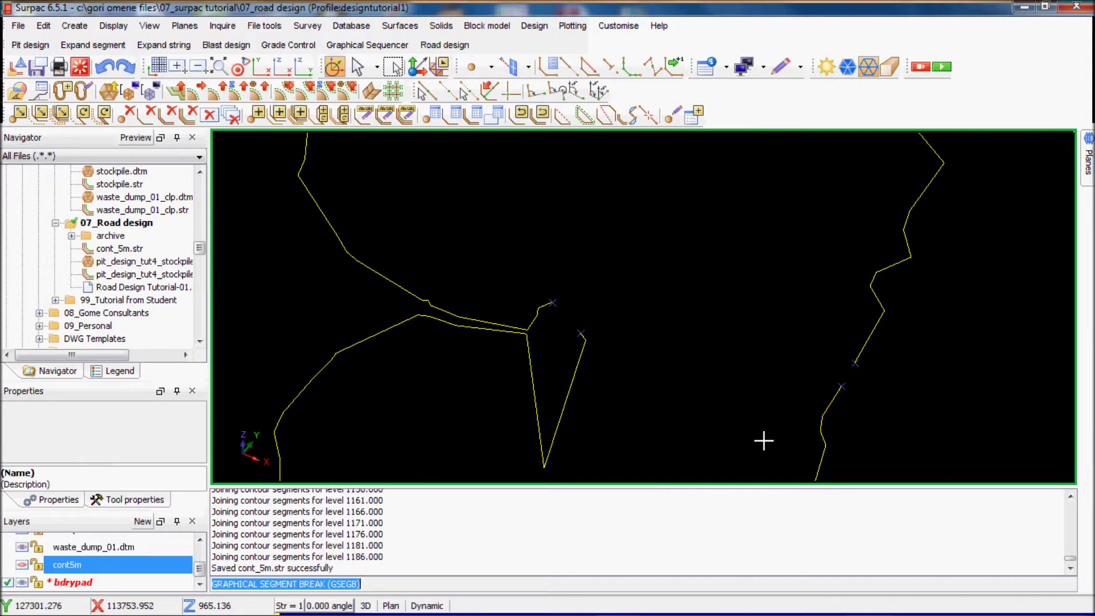
- Delete the two leftover contour segments on the southern side of the breaks
left_click(150, 114)
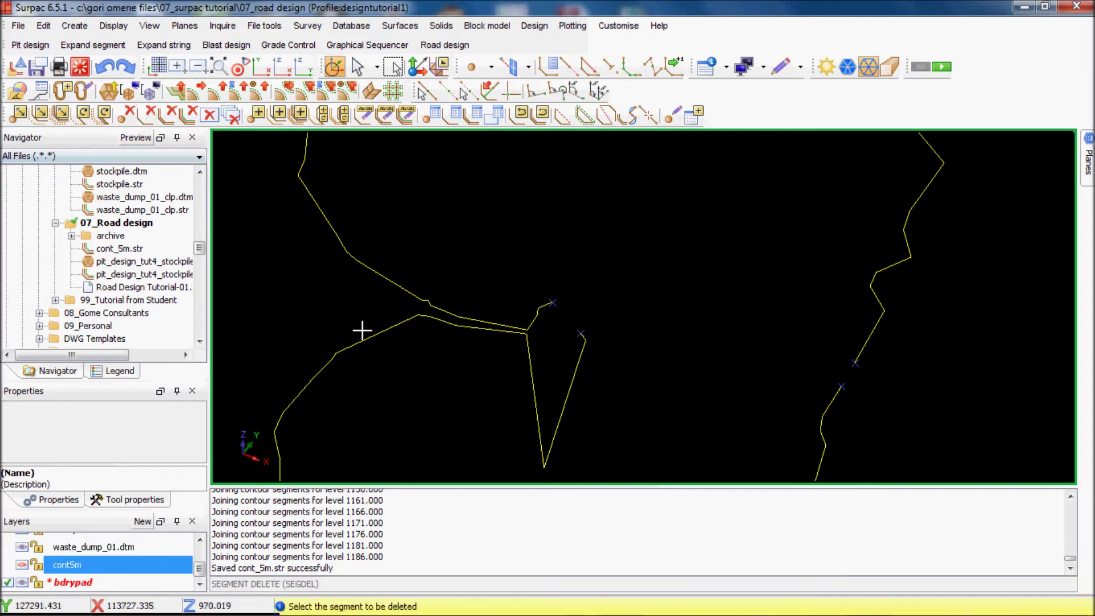
left_click(361, 340)
left_click(829, 413)
scroll(827, 410, "down", 2)
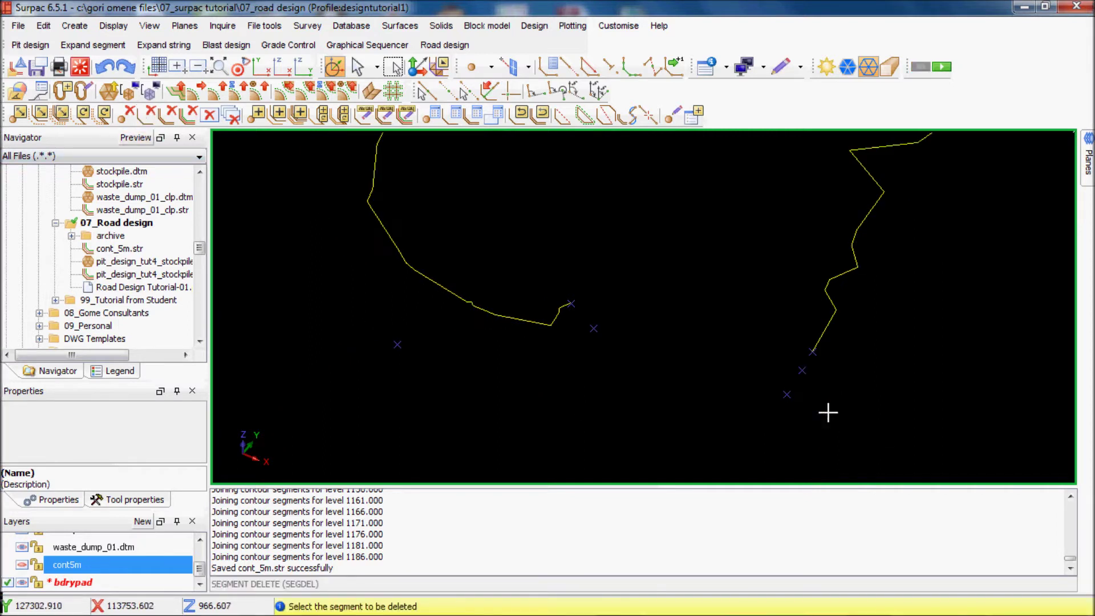
key("Escape")
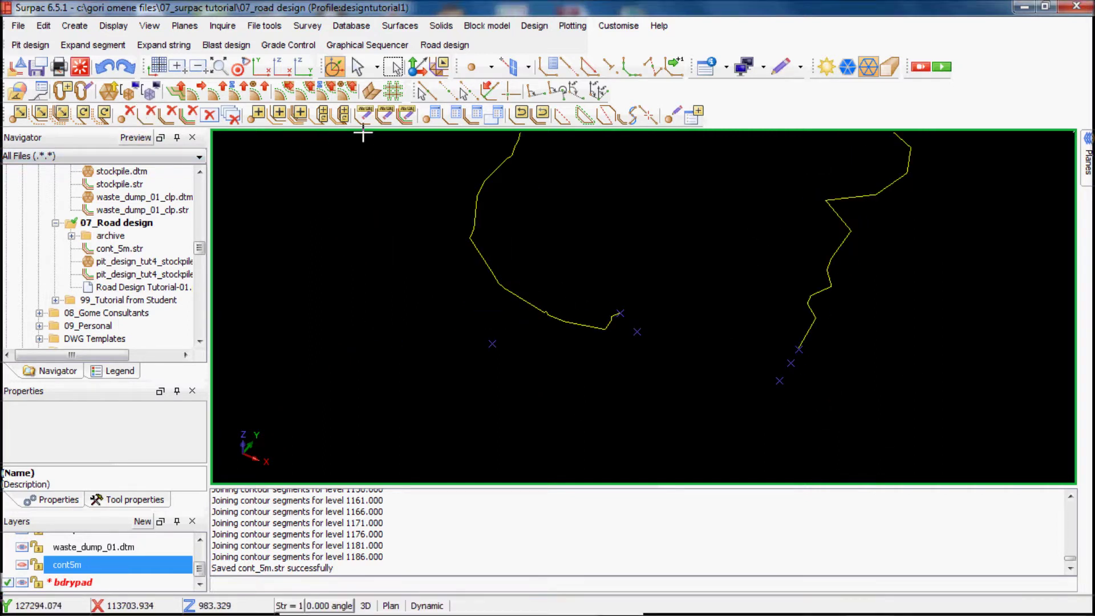
- Close the remaining contour segment across its open southern end to form the pad boundary
left_click(561, 120)
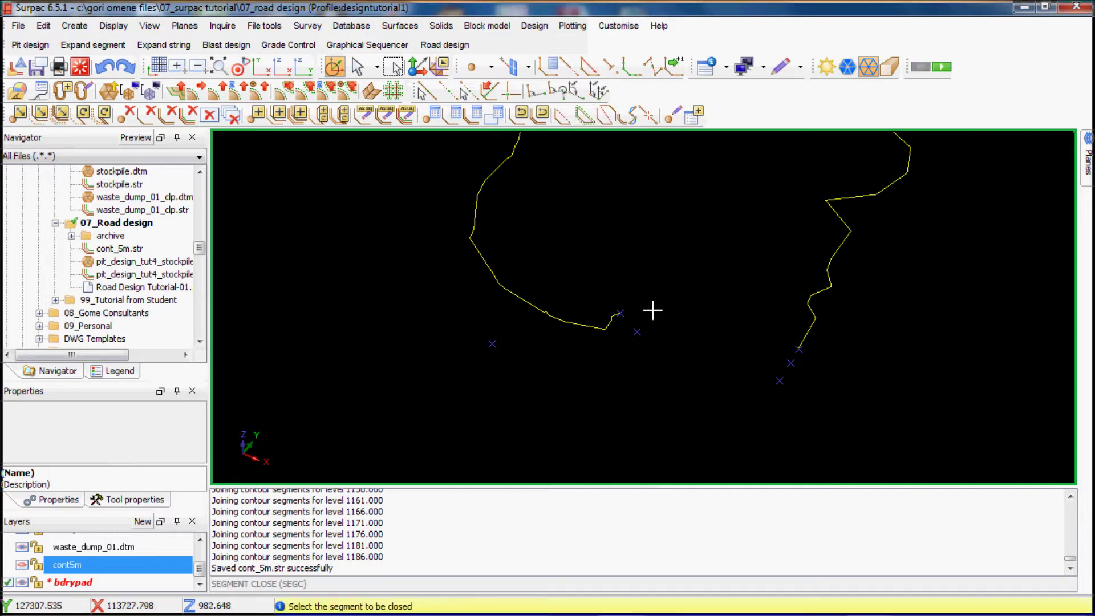
left_click(623, 318)
scroll(721, 337, "down", 5)
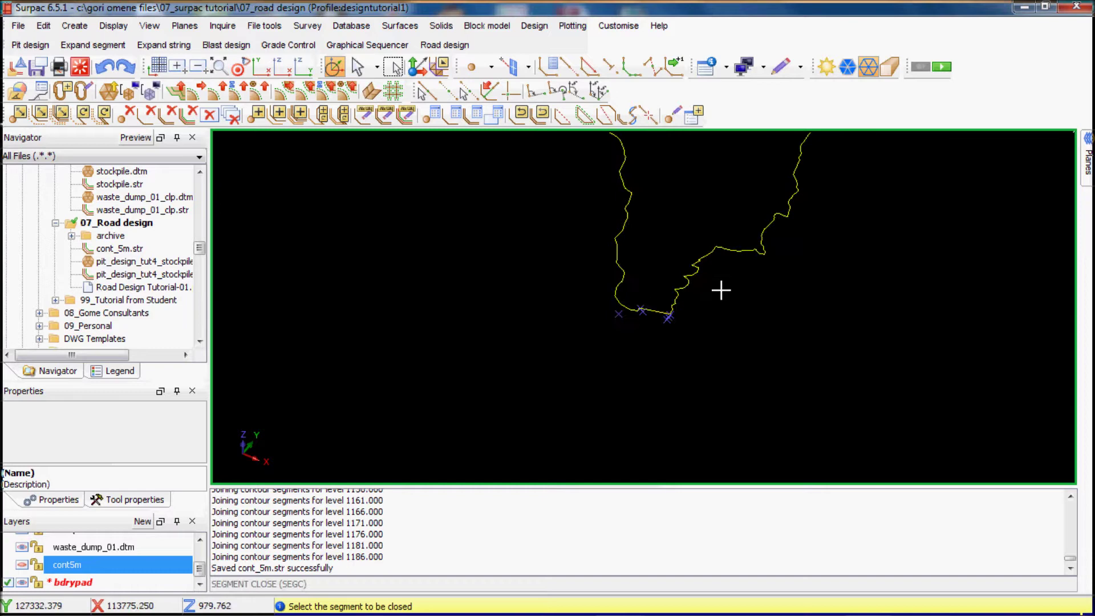
scroll(730, 271, "up", 3)
key("Escape")
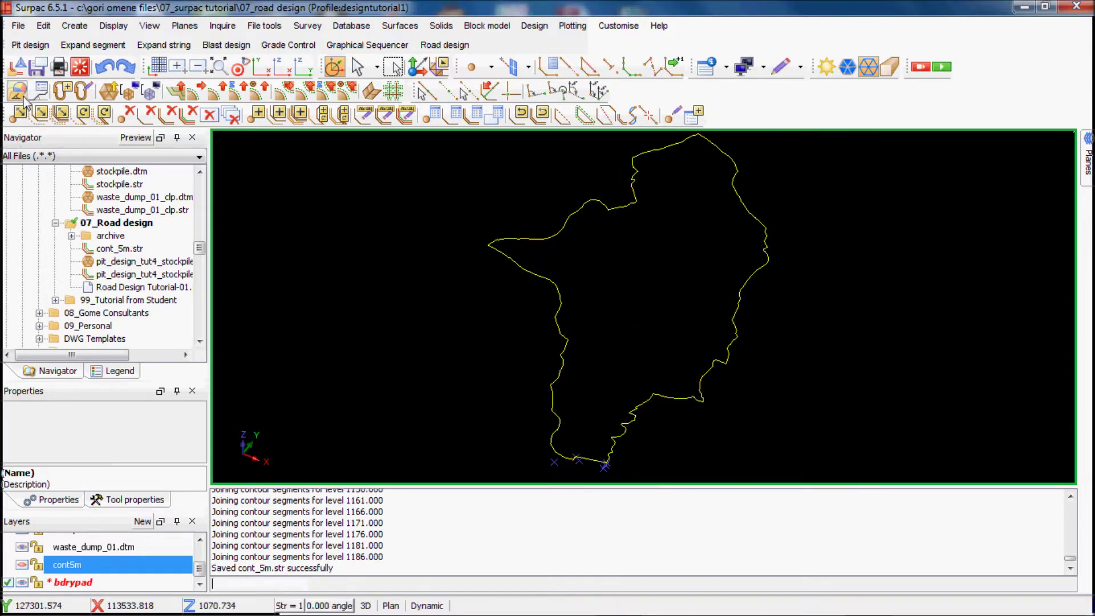
- Save the bdrypad layer as the Surpac string file bdrypad.str in text format
left_click(18, 90)
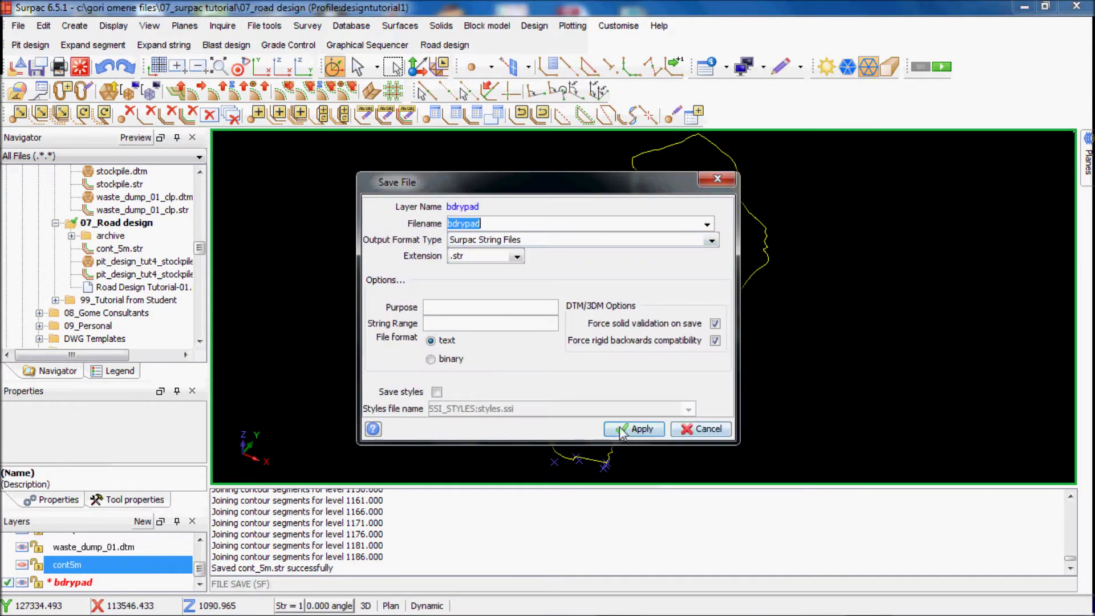
left_click(628, 429)
scroll(660, 344, "down", 4)
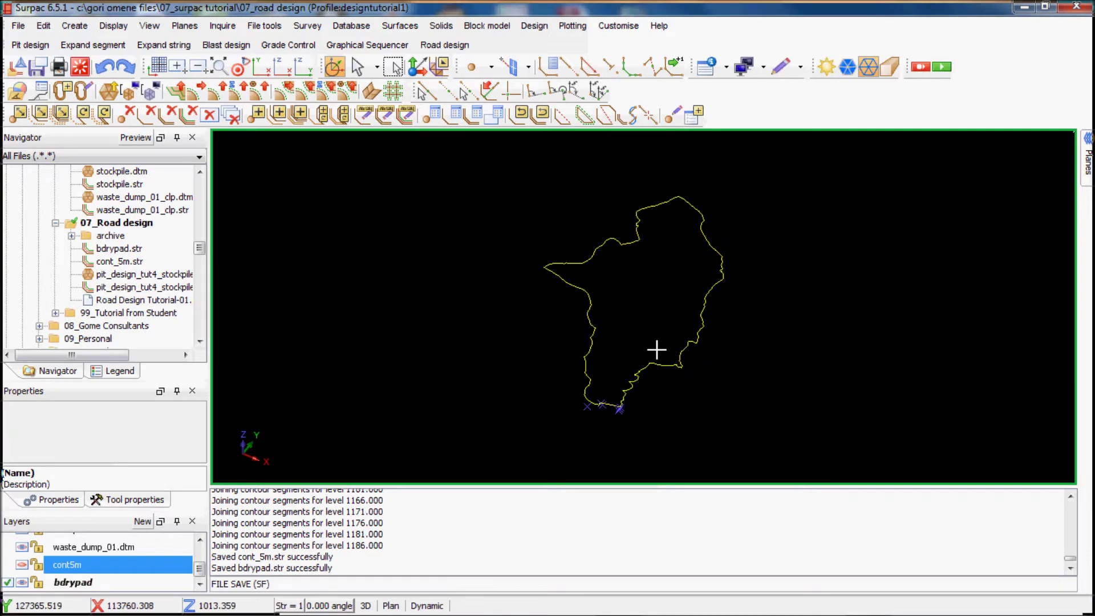
- Erase the temporary markers around the pad boundary with the ERTM command
scroll(651, 379, "up", 2)
type("ERTM")
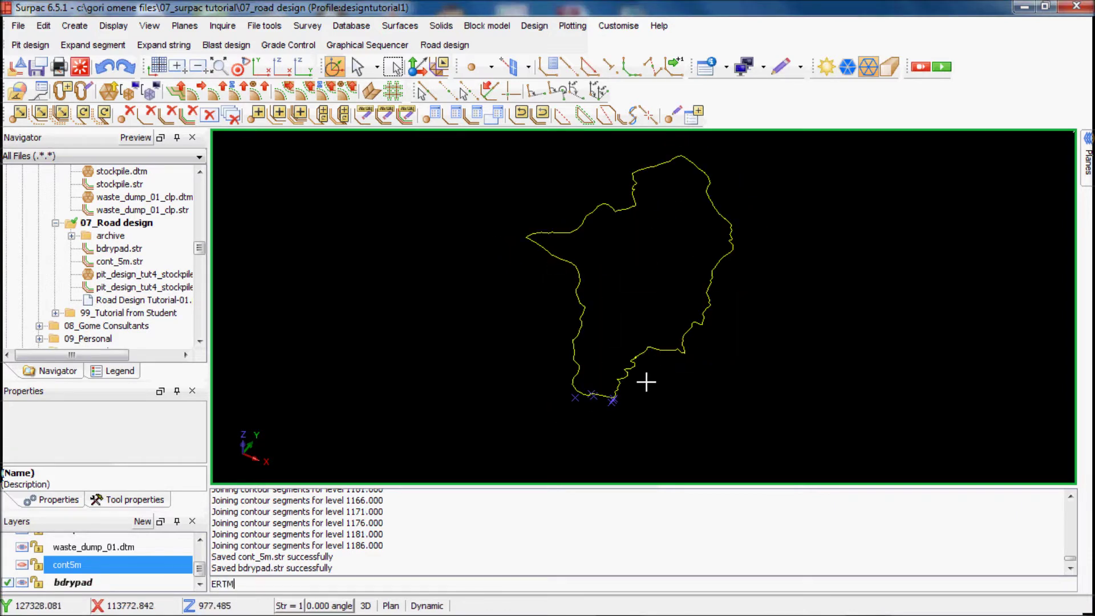
key("Return")
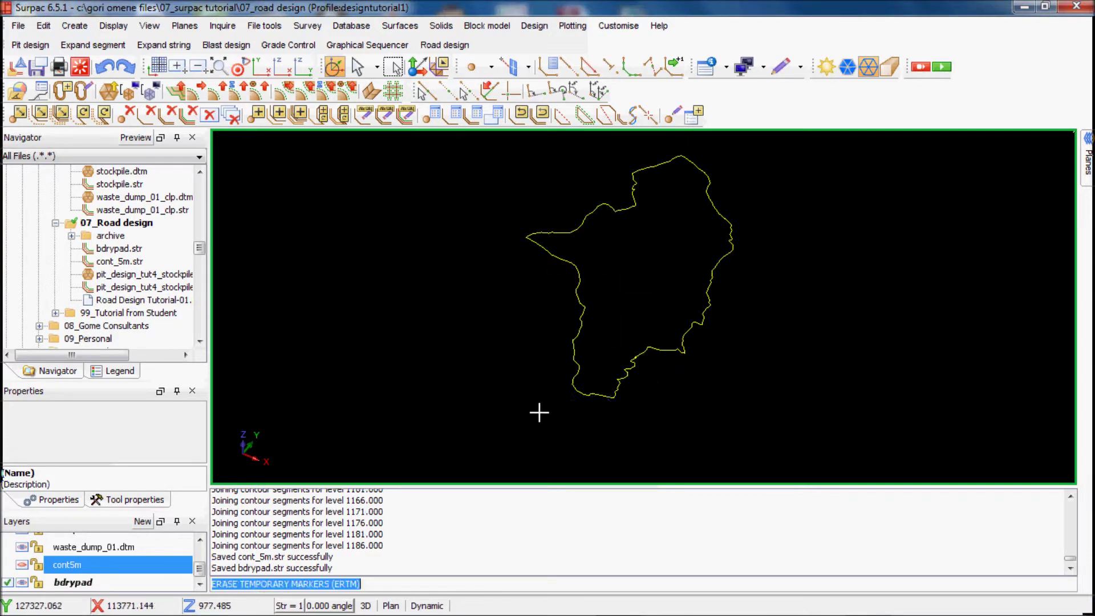
key("Return")
- Load the pit_design_tut4_stockpile.str string file from the 07_Road design folder into the graphics view
scroll(640, 305, "up", 1)
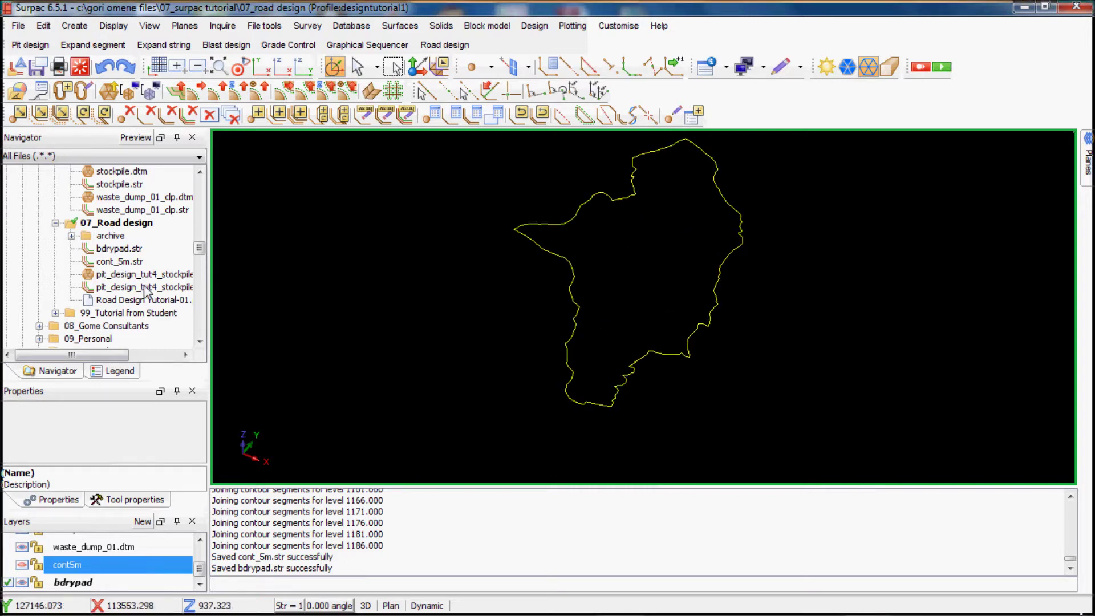
left_click_drag(151, 289, 792, 323)
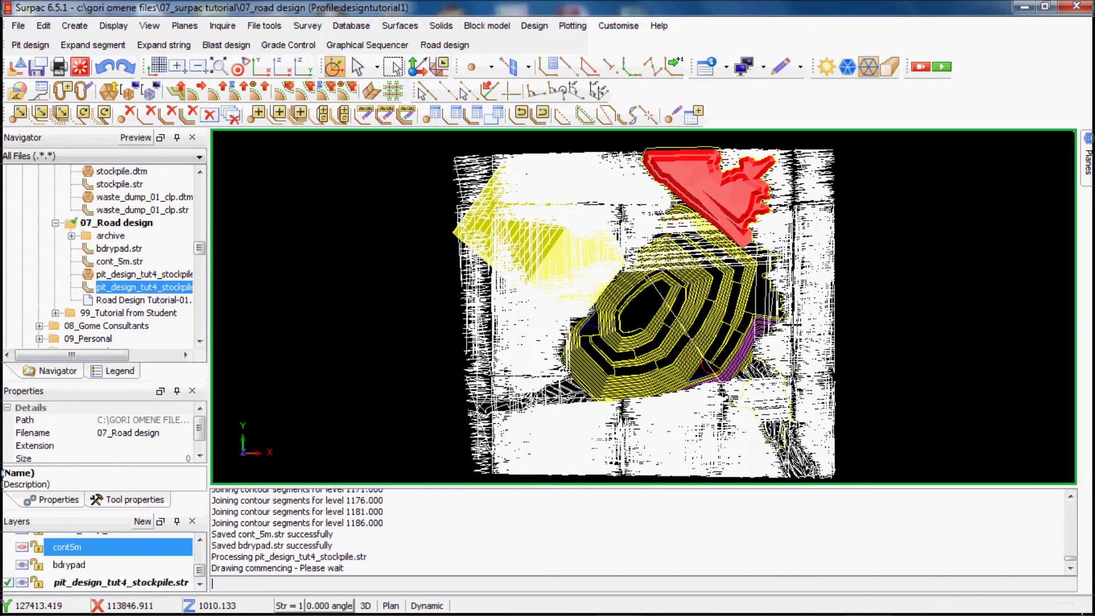
- Load the drawing styles file hv_surpac_styles.ssi from the 01_Style folder
scroll(765, 289, "down", 2)
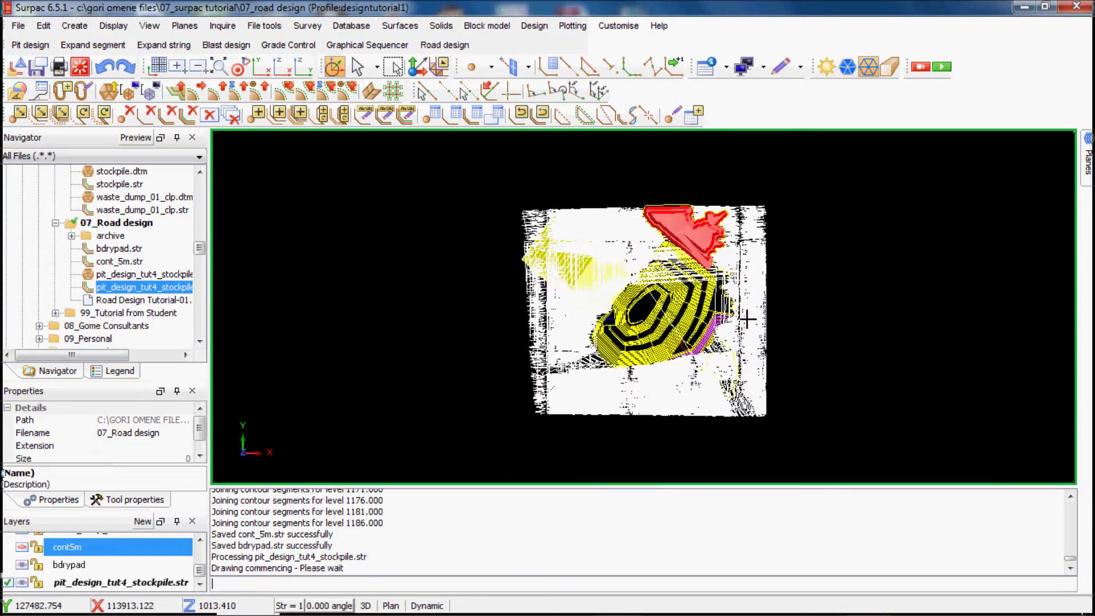
scroll(747, 319, "up", 3)
left_click_drag(745, 337, 700, 353)
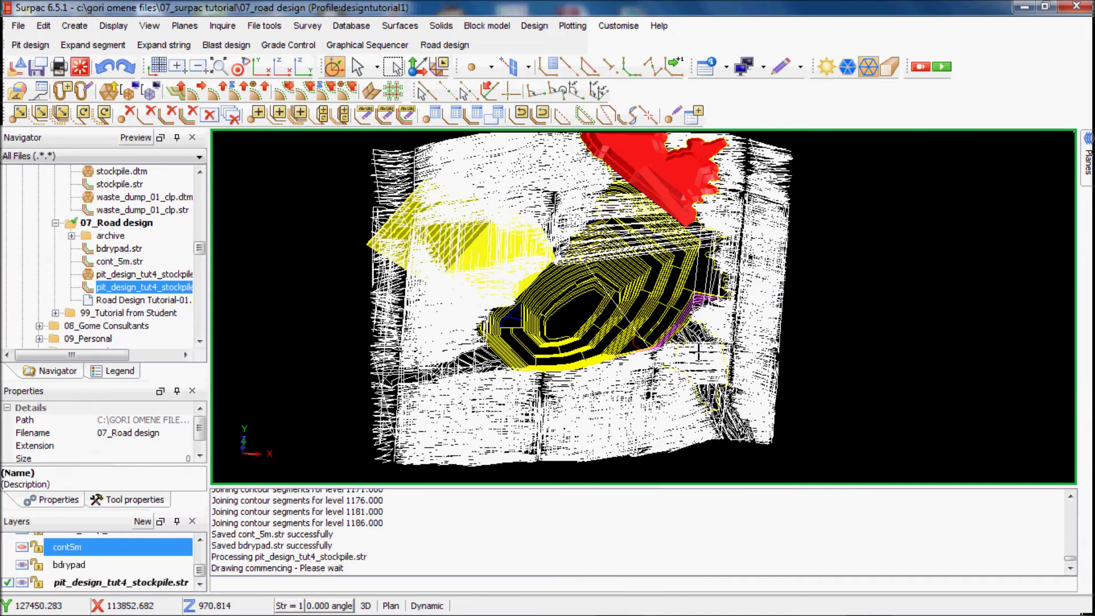
type("STYLES LOAD")
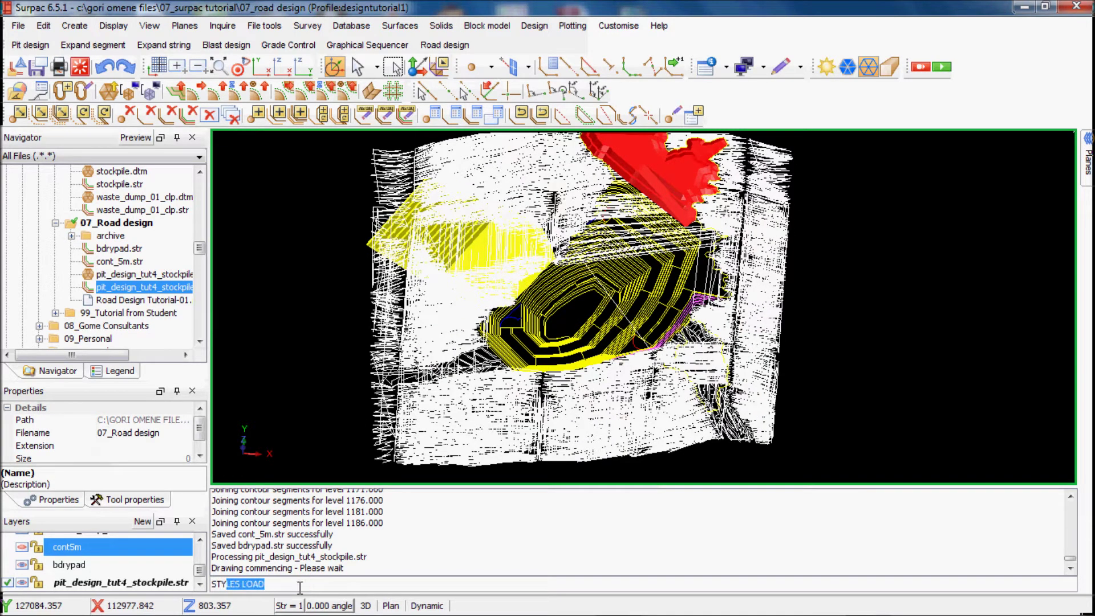
key("Return")
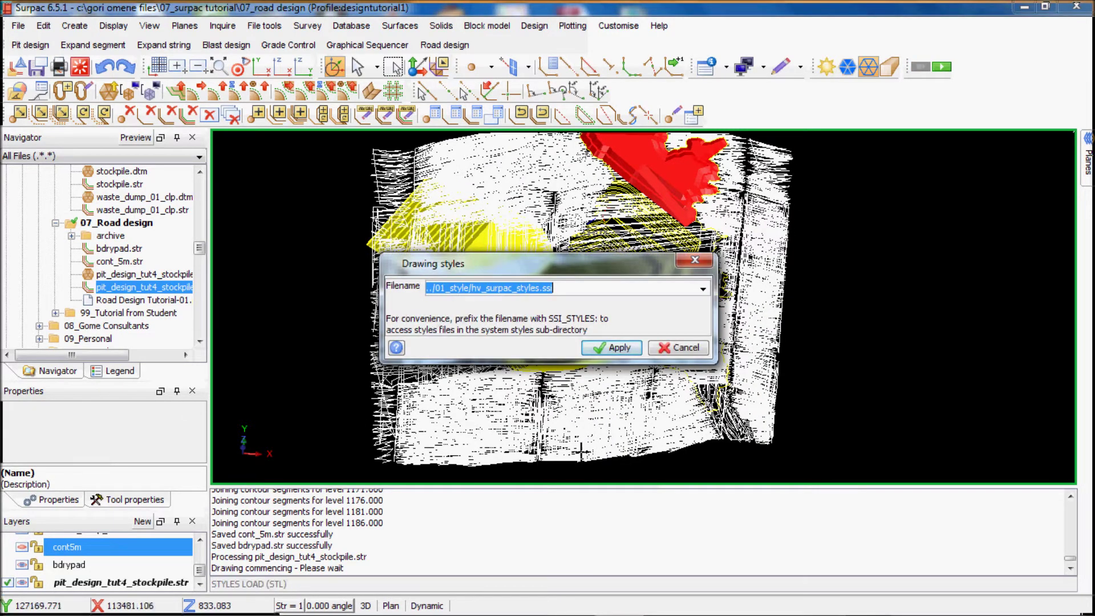
left_click(702, 289)
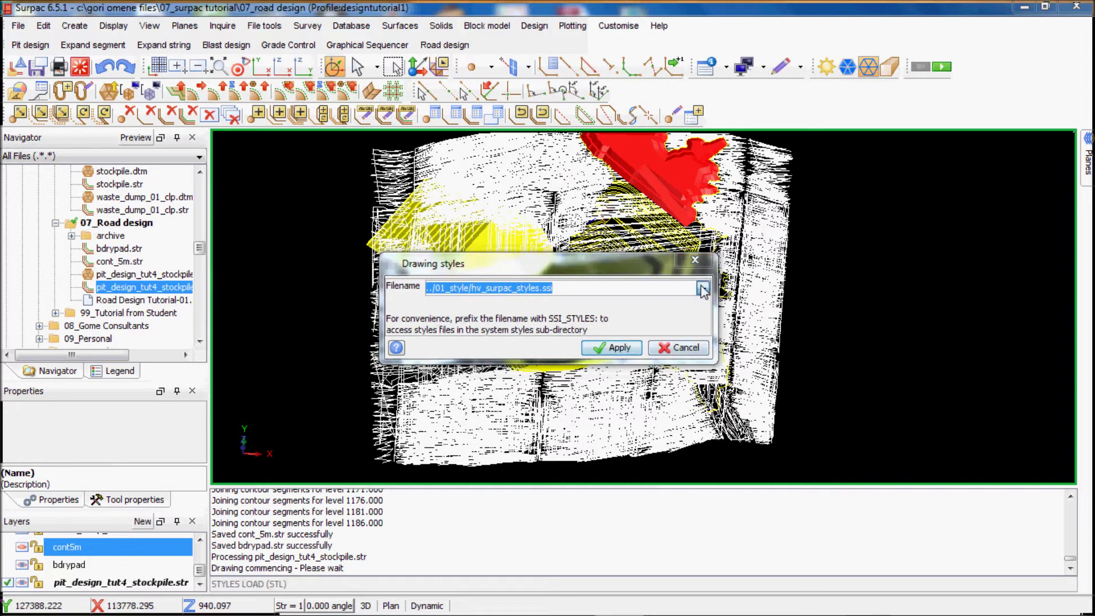
left_click(420, 255)
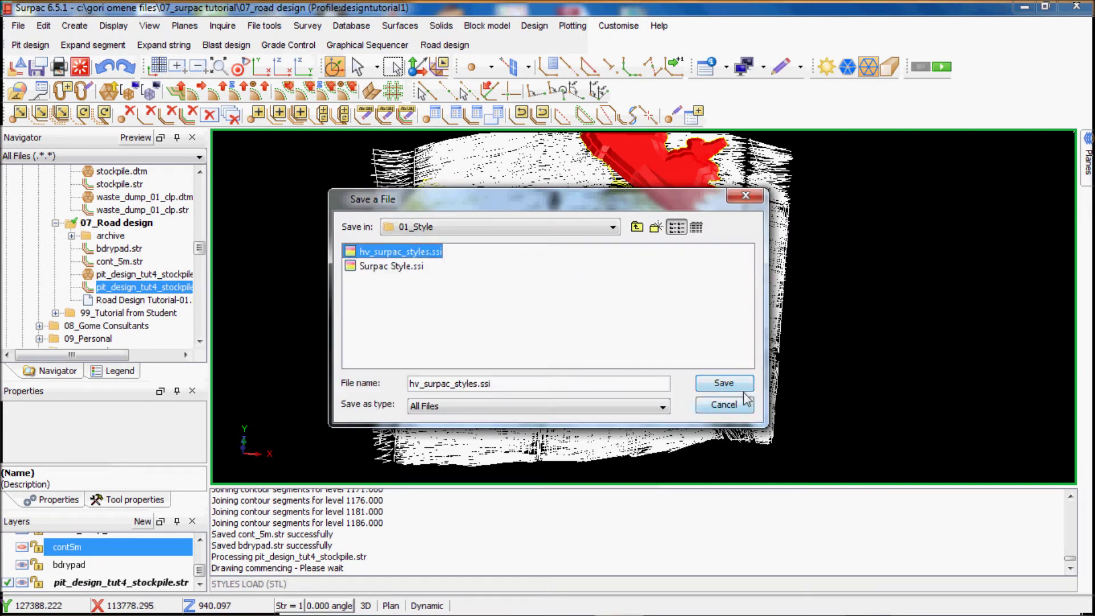
left_click(720, 385)
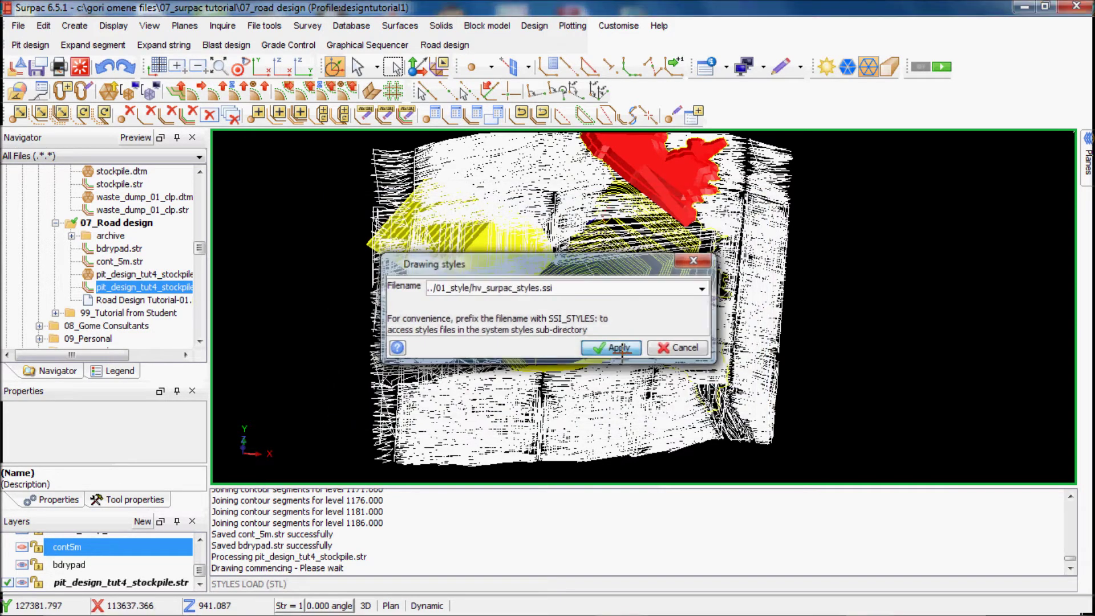
left_click(618, 347)
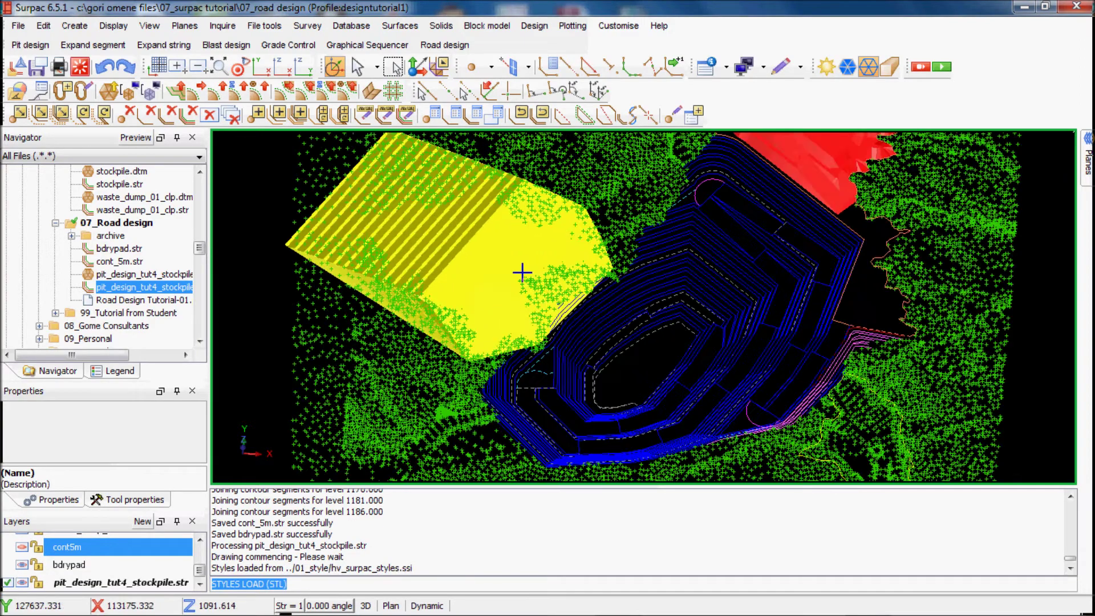
- Hide the stockpile.dtm and waste_dump_01.dtm layers, leaving the pit and topography strings on display
left_click_drag(714, 345, 790, 319)
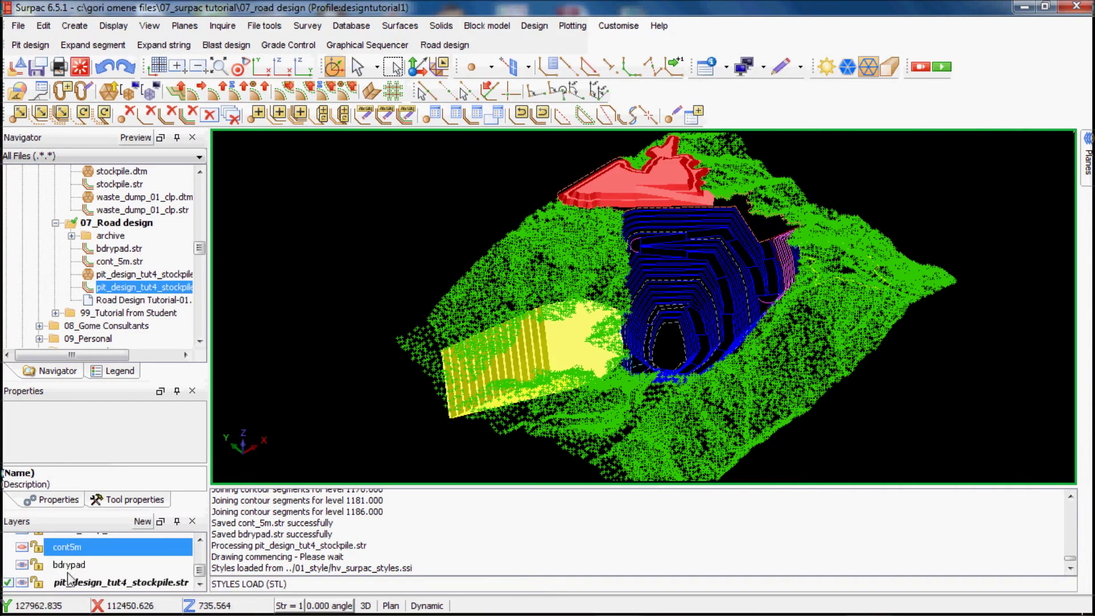
scroll(91, 565, "up", 1)
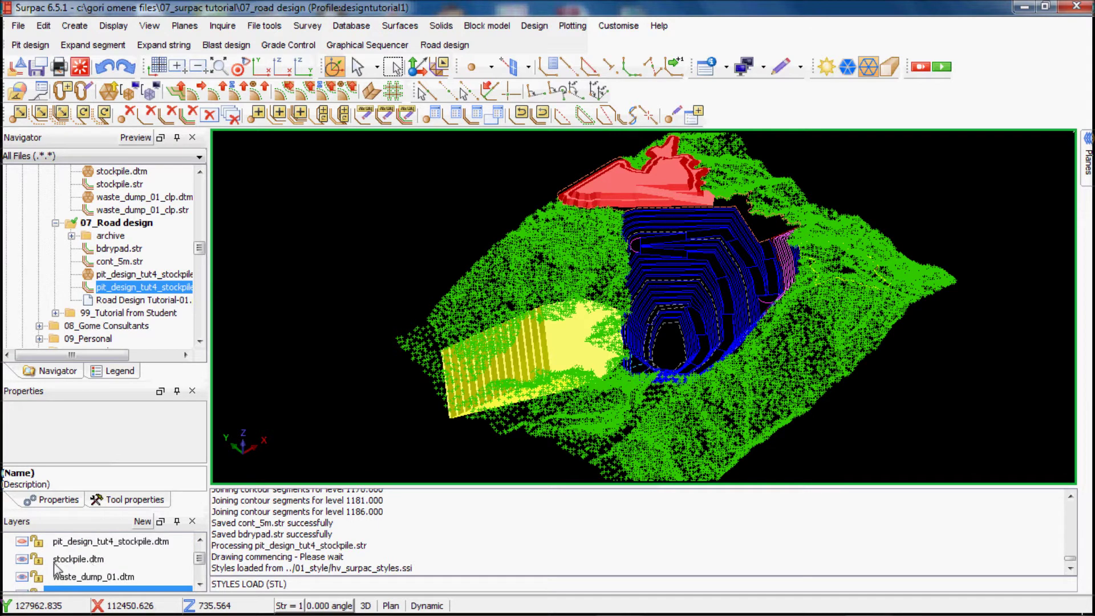
left_click(23, 559)
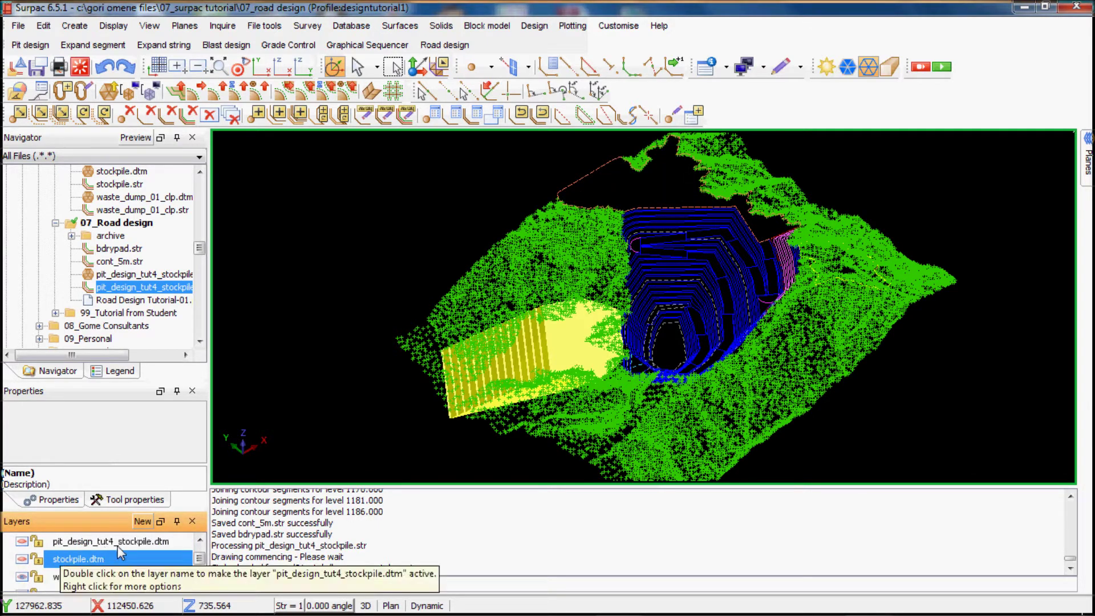
left_click(22, 577)
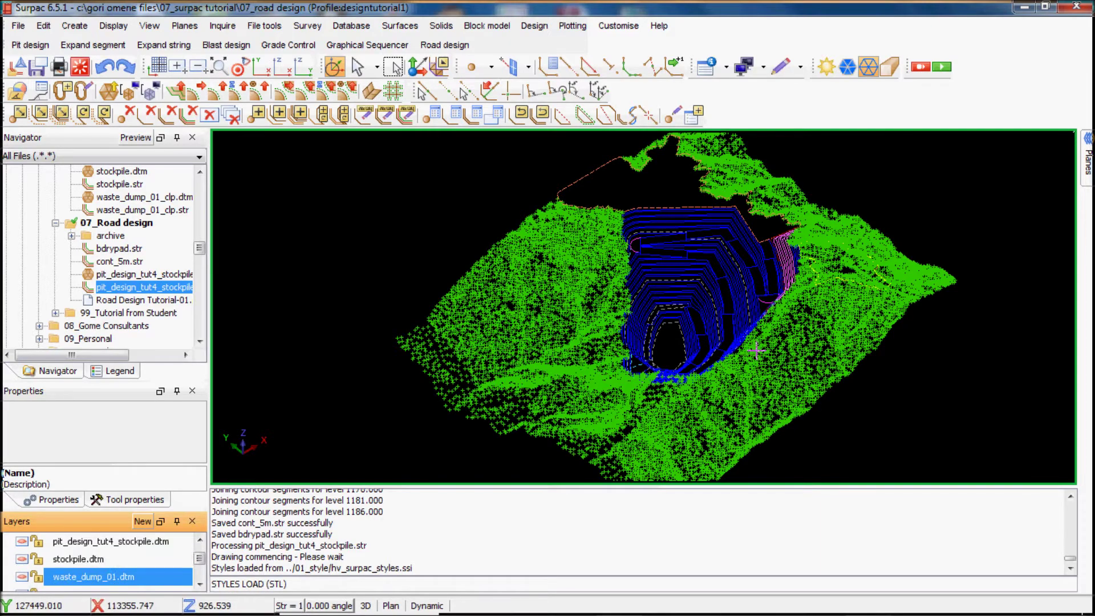
- Examine the pad boundary and the survey points inside it beside the pit in plan view
left_click_drag(844, 348, 667, 223)
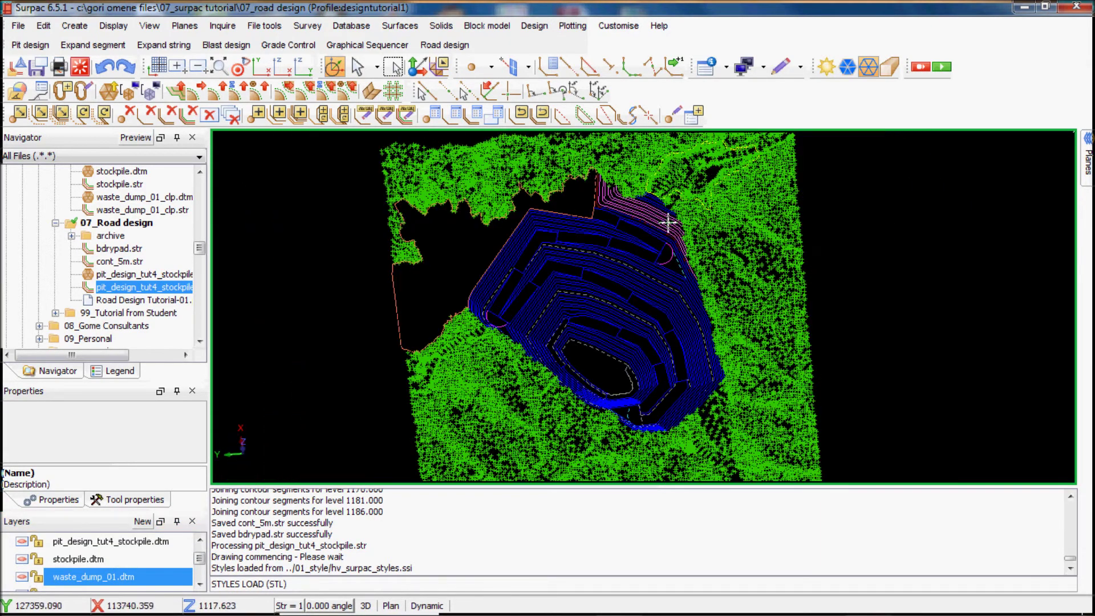
scroll(669, 223, "up", 5)
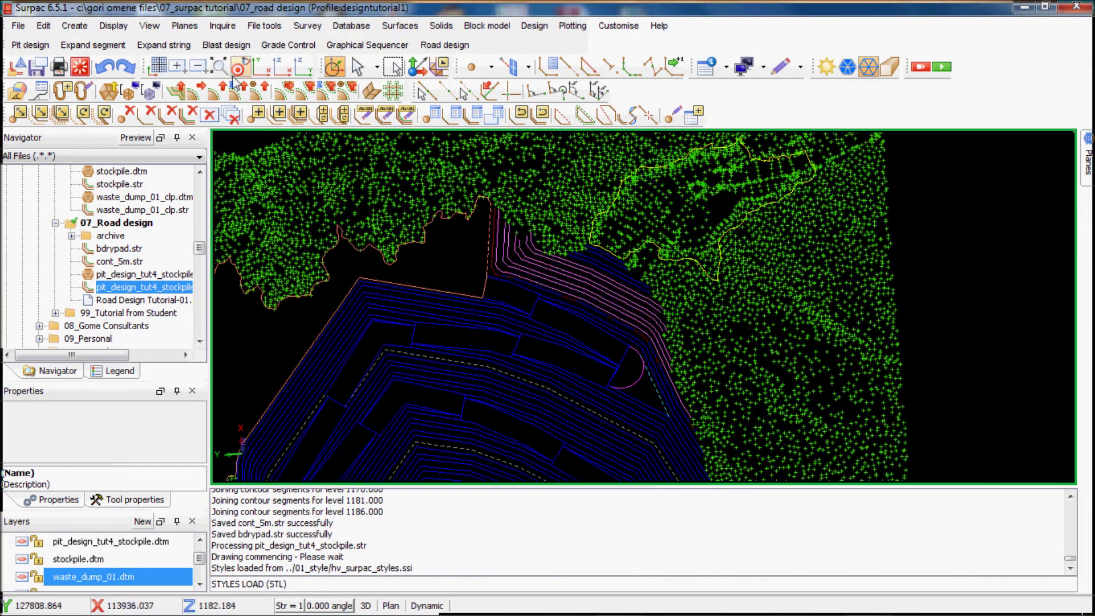
left_click(238, 68)
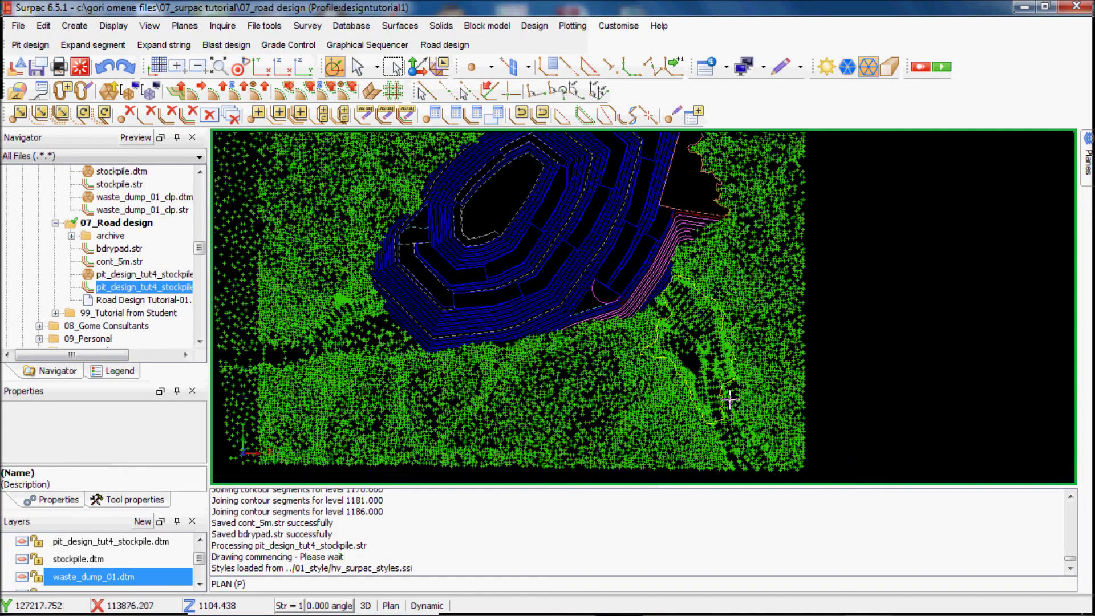
scroll(730, 400, "up", 1)
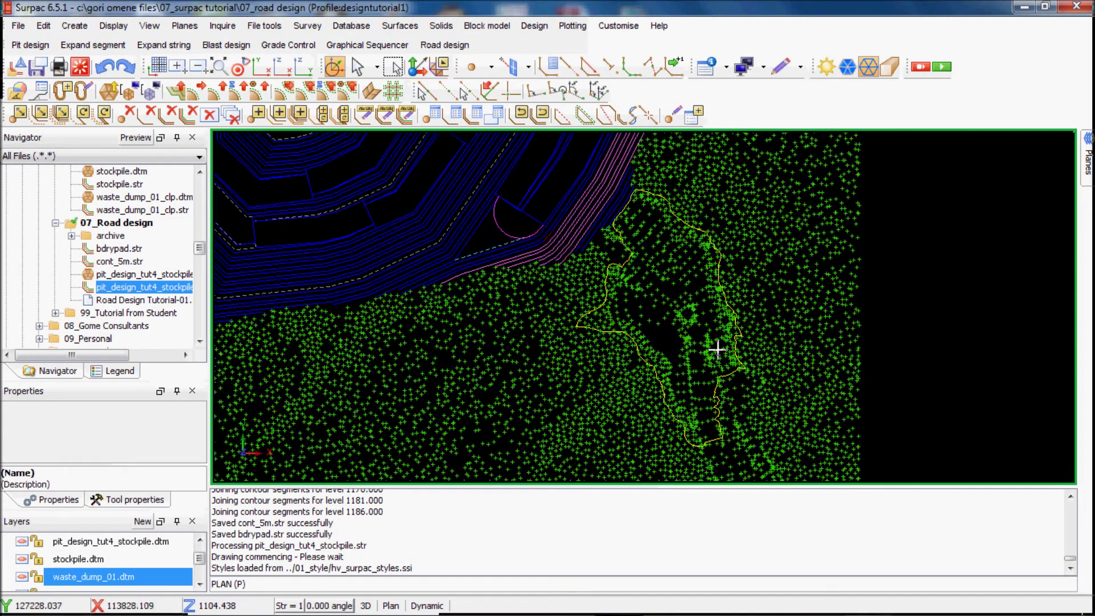
scroll(712, 419, "up", 3)
scroll(718, 408, "down", 2)
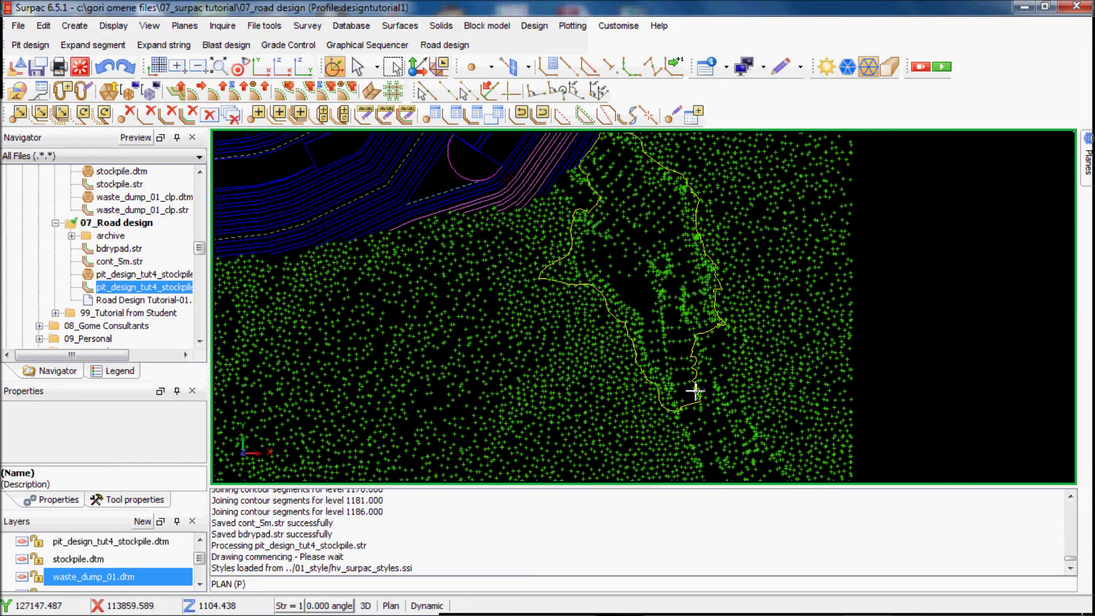
scroll(606, 303, "up", 1)
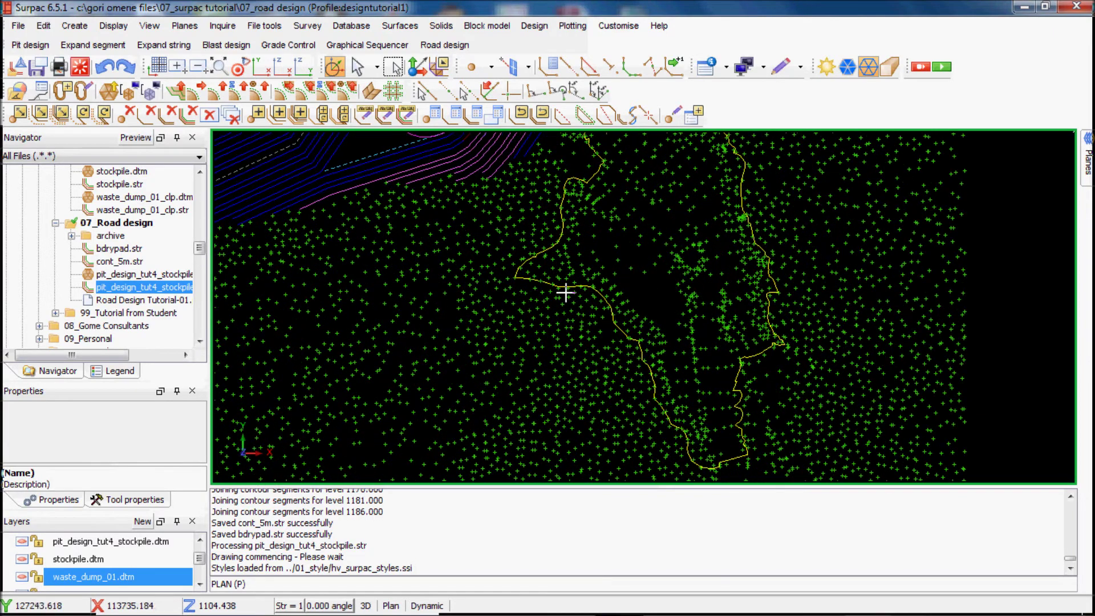
scroll(567, 297, "up", 1)
scroll(97, 570, "down", 2)
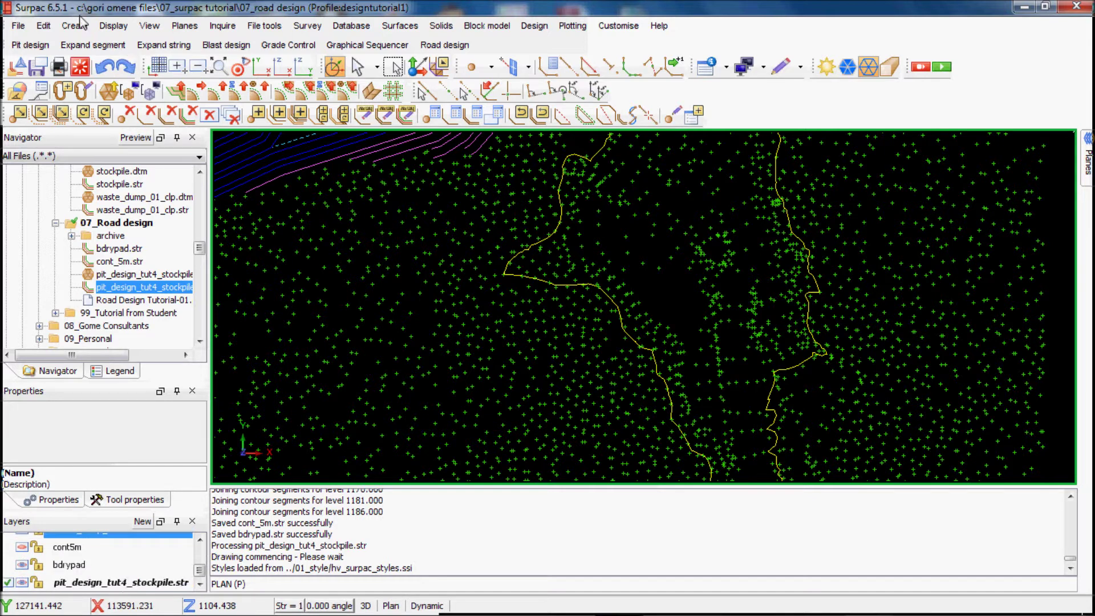
- Clip the pit_design_tut4_stockpile.str data inside the boundary, using the closed pad segment as the clipping boundary
left_click(52, 30)
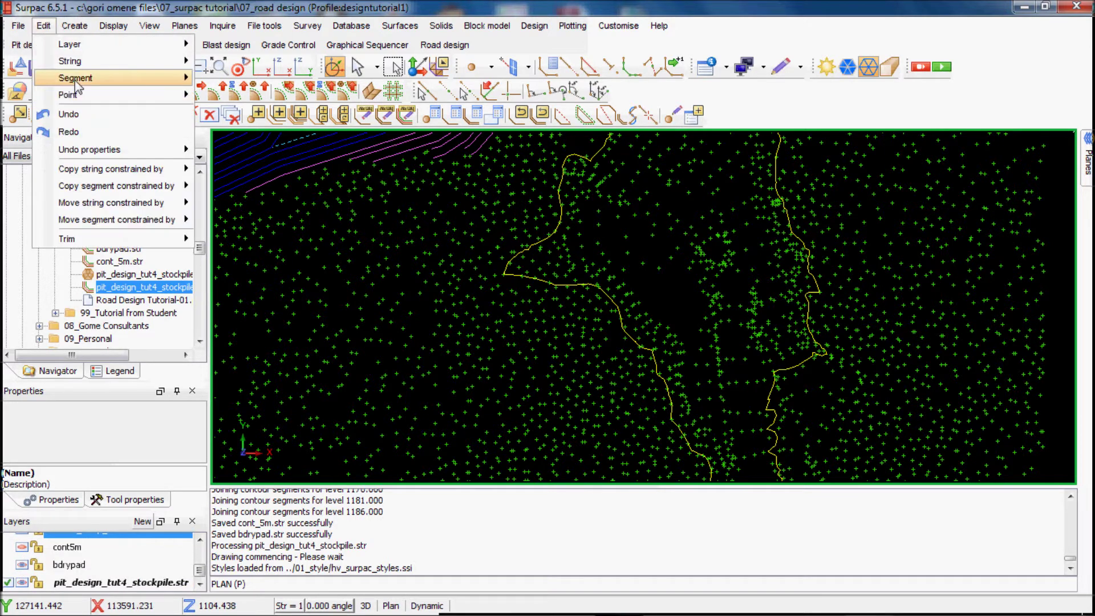
mouse_move(78, 87)
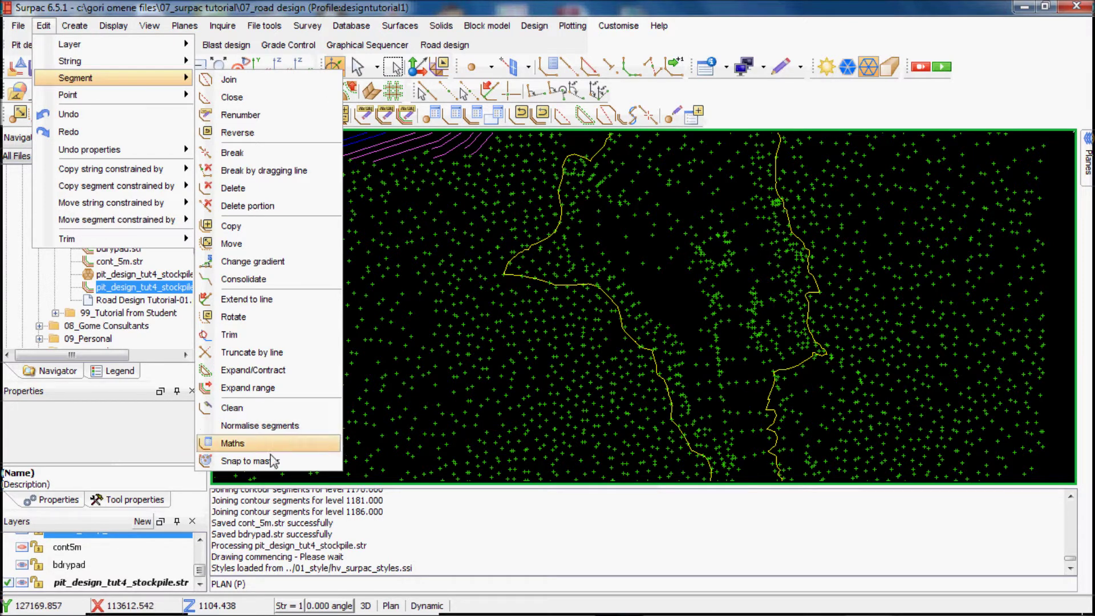
mouse_move(81, 68)
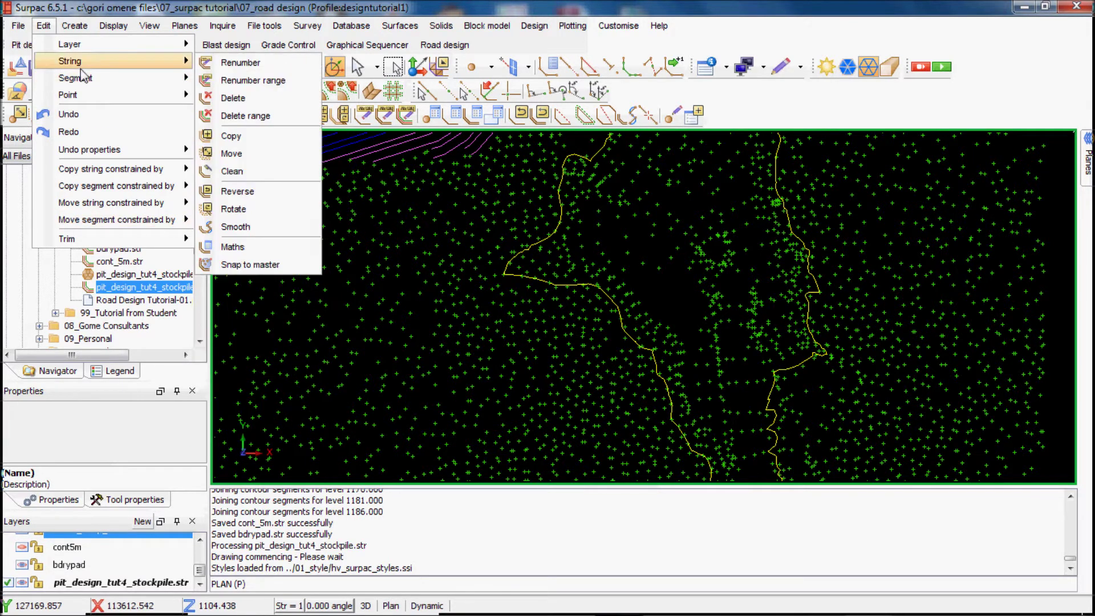
mouse_move(78, 238)
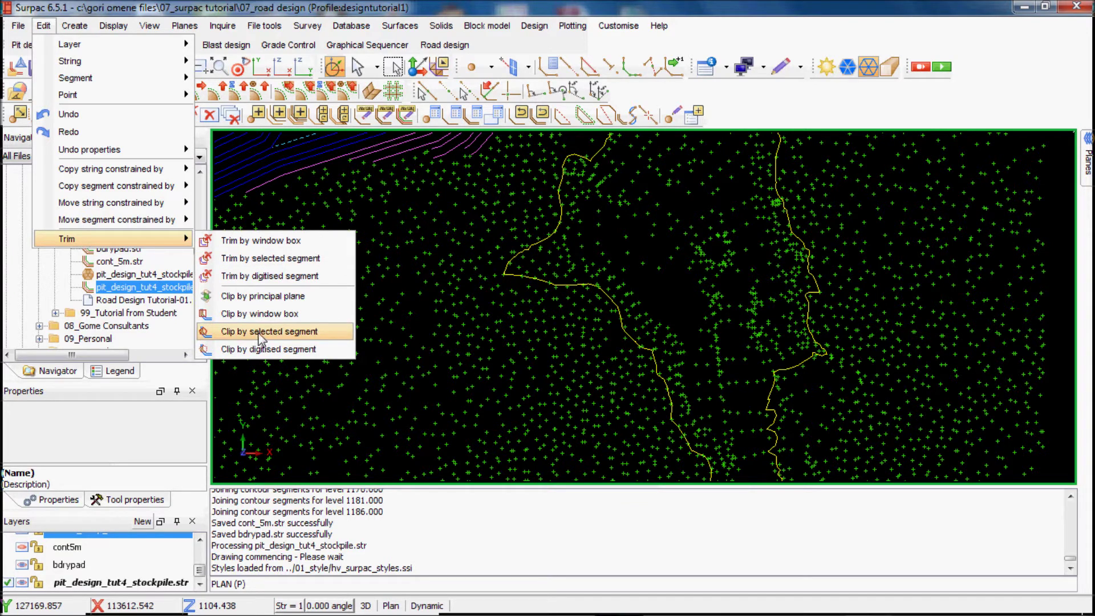
left_click(332, 331)
left_click(535, 317)
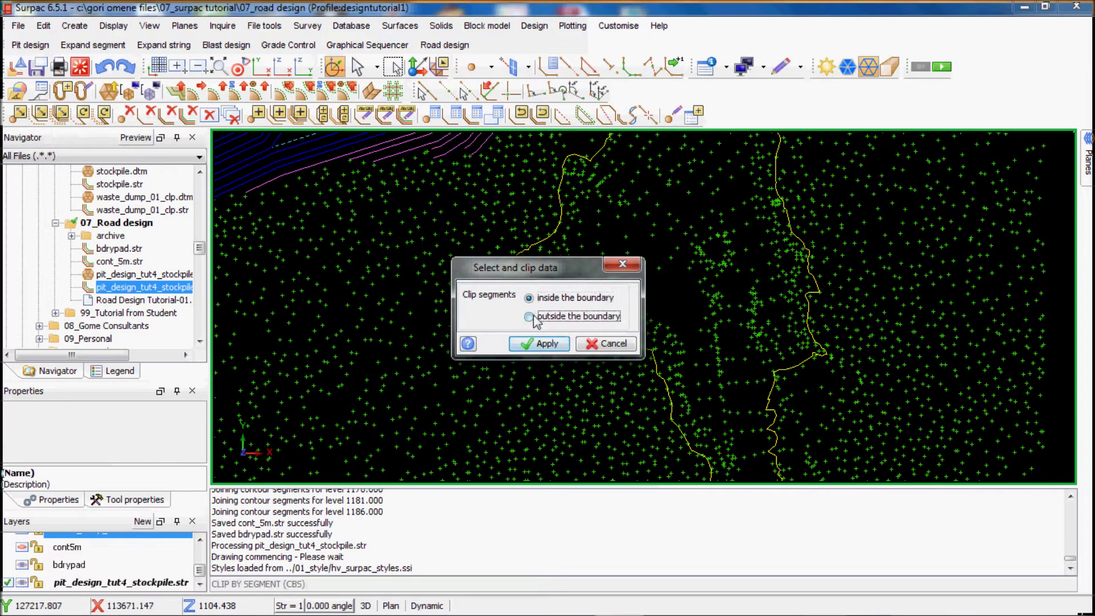
left_click(529, 298)
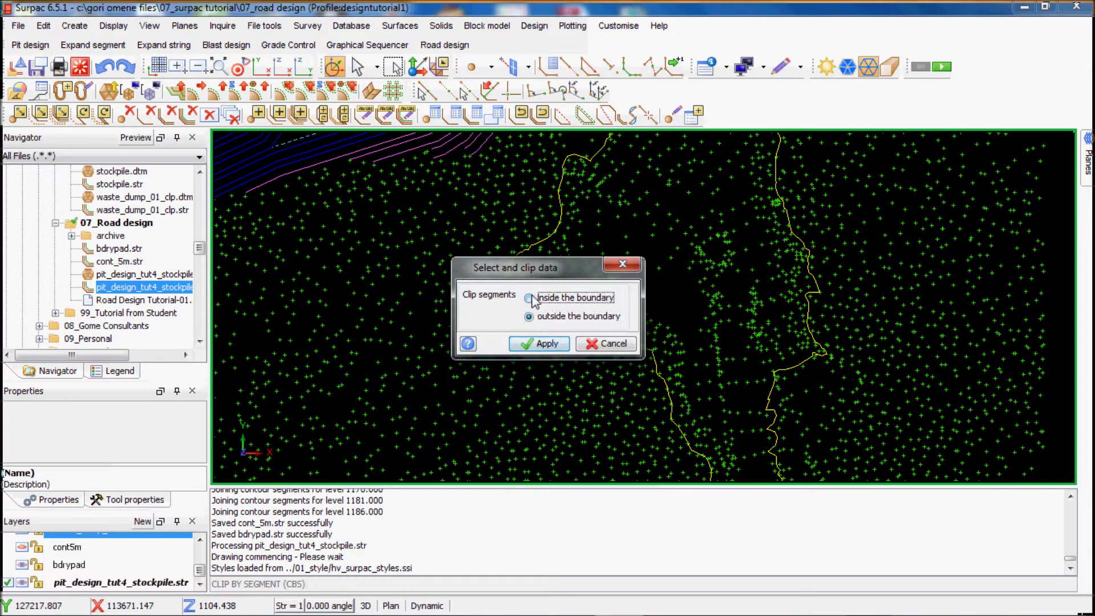
left_click(531, 344)
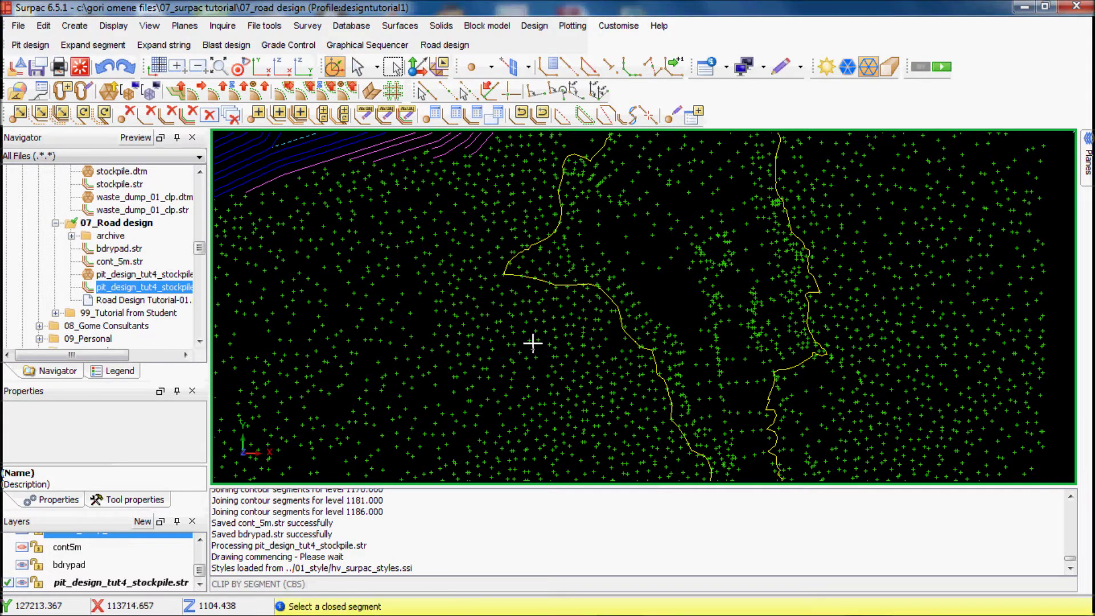
left_click(559, 197)
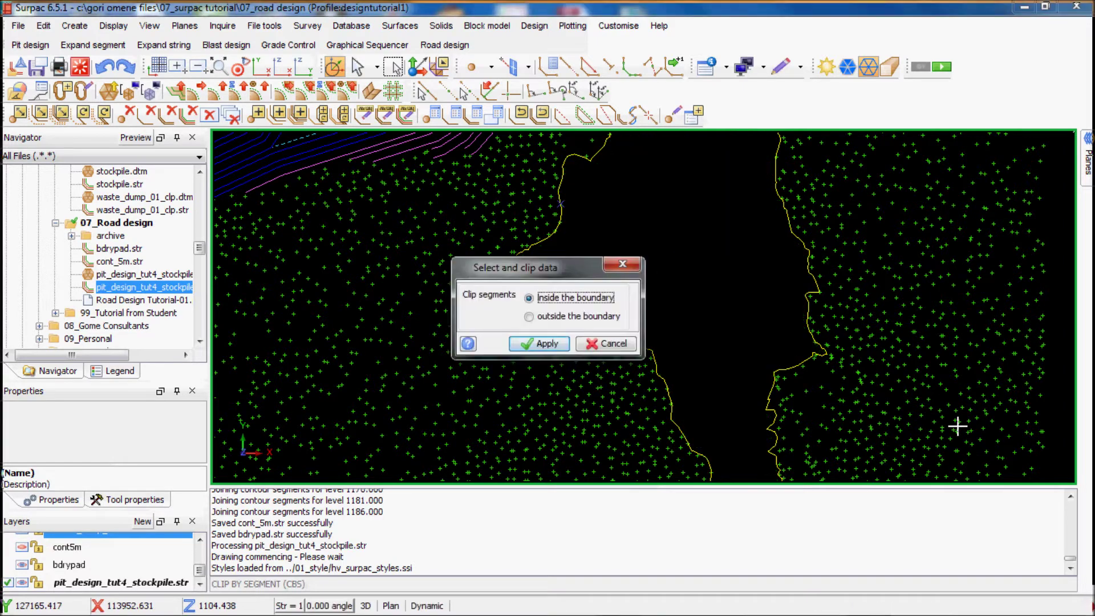
left_click(610, 345)
- Save the clipped layer as a new Surpac string file named road design 1 clp.str in text format
scroll(611, 311, "down", 2)
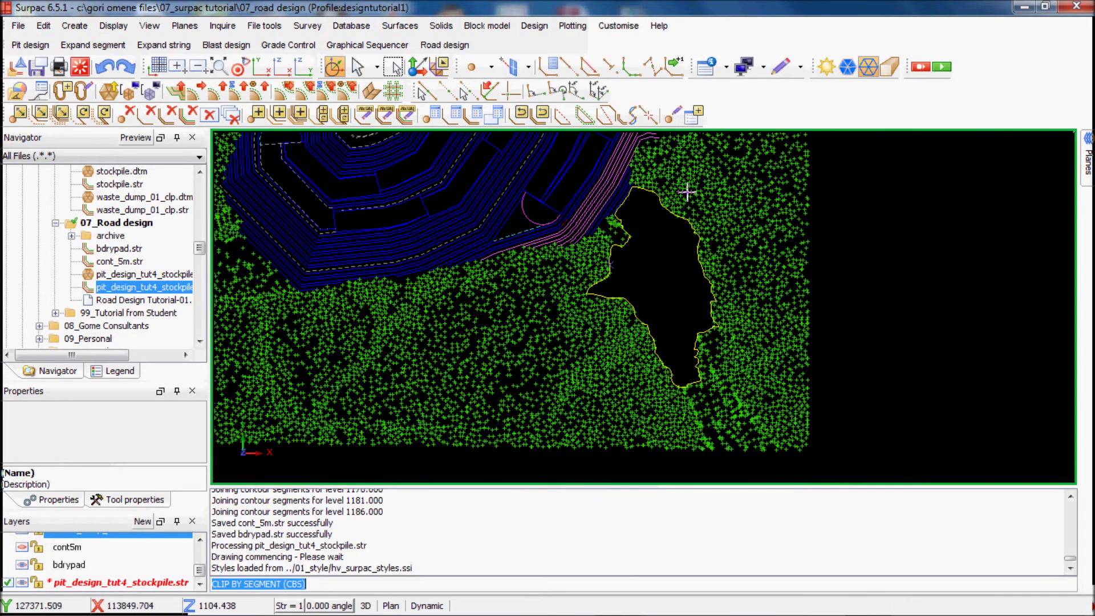
scroll(687, 193, "up", 2)
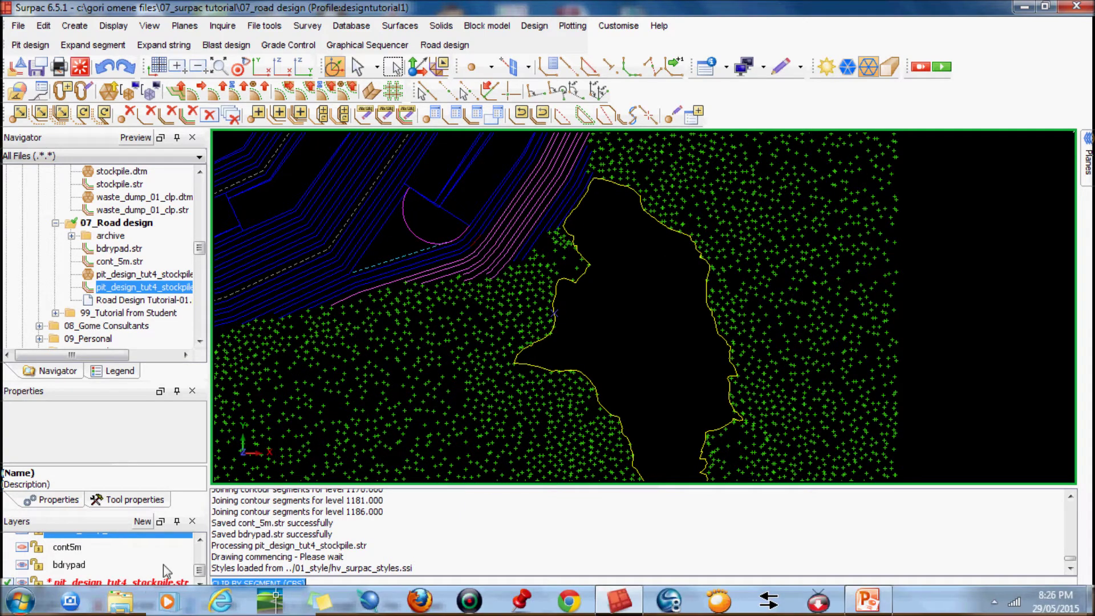
left_click(33, 73)
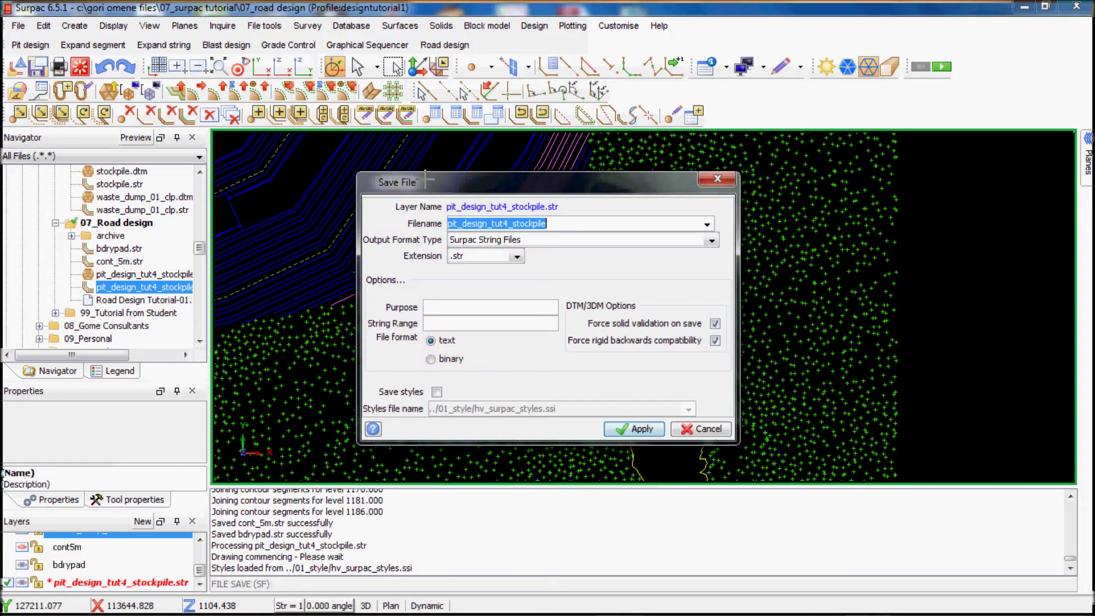
left_click(603, 225)
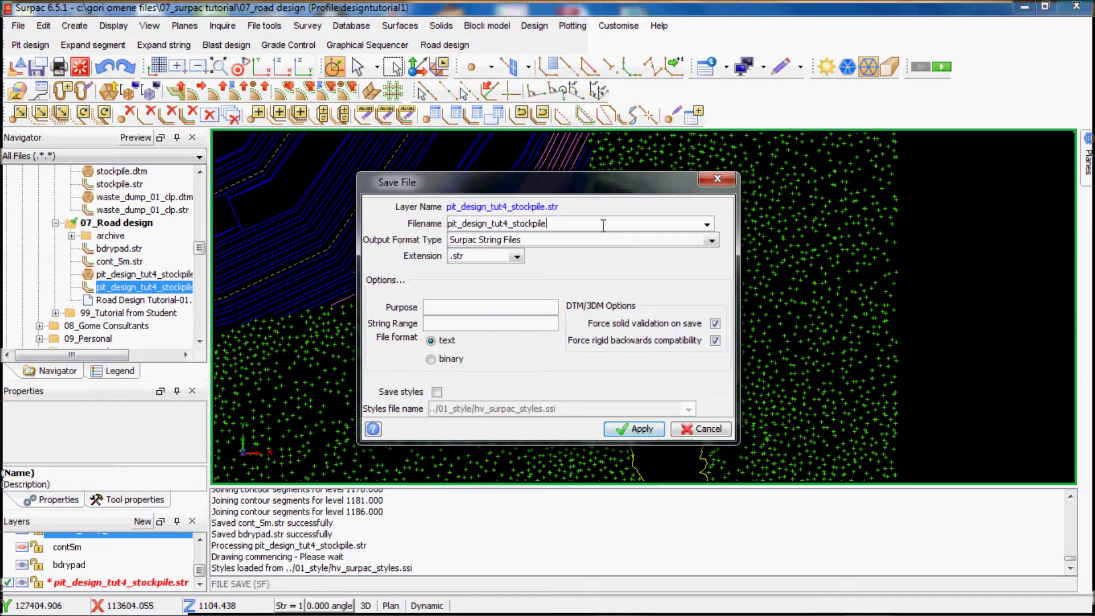
key("BackSpace")
key("BackSpace")
key("BackSpace")
key("BackSpace")
key("BackSpace")
key("BackSpace")
key("BackSpace")
key("BackSpace")
key("BackSpace")
key("BackSpace")
key("BackSpace")
key("BackSpace")
key("BackSpace")
key("BackSpace")
key("BackSpace")
key("BackSpace")
key("BackSpace")
key("BackSpace")
key("BackSpace")
key("BackSpace")
key("BackSpace")
key("BackSpace")
key("BackSpace")
type("ro")
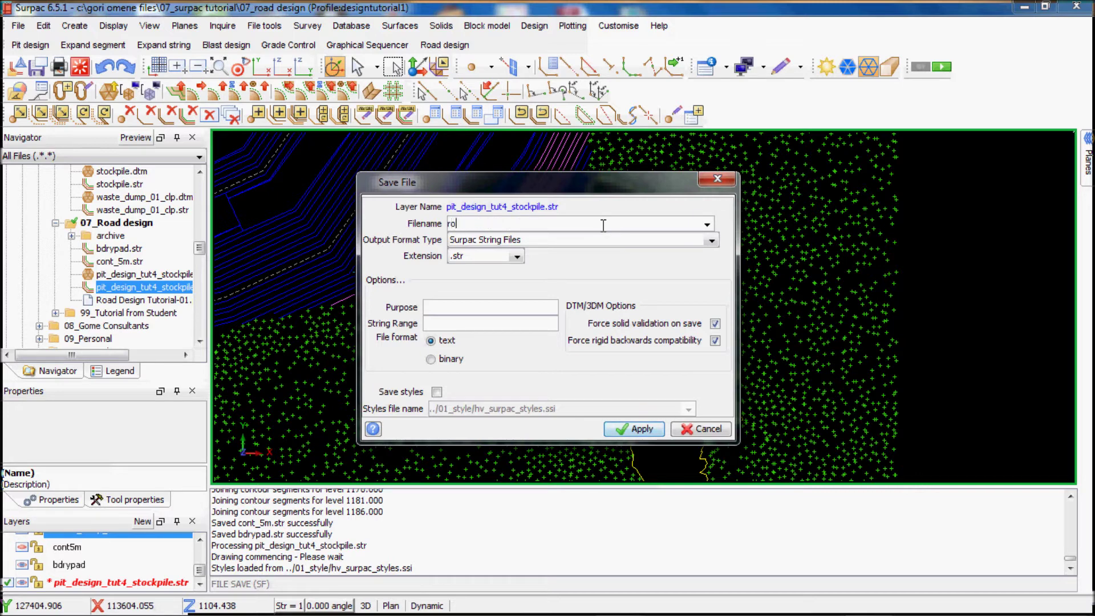
type("ad design tur")
key("BackSpace")
key("BackSpace")
key("BackSpace")
type("1 clp")
left_click(633, 429)
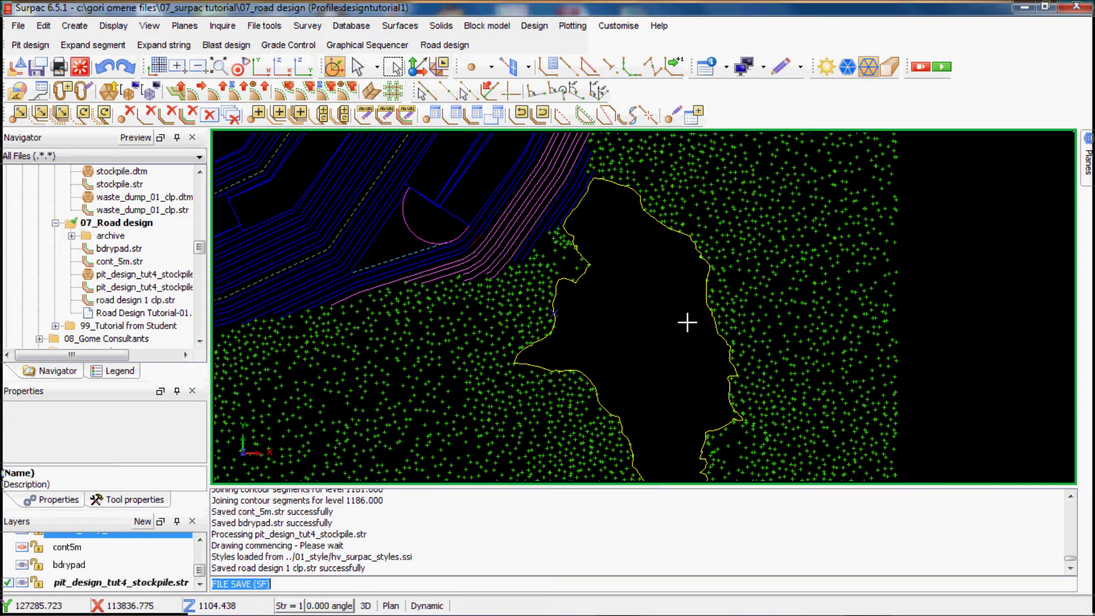
scroll(687, 322, "down", 5)
scroll(629, 374, "up", 4)
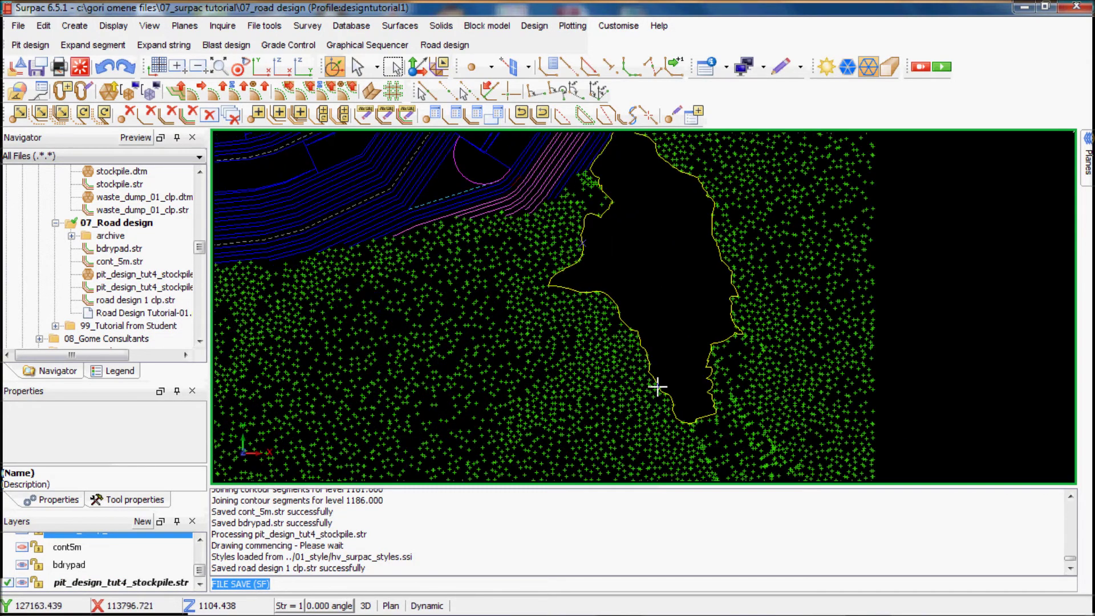
scroll(657, 387, "down", 2)
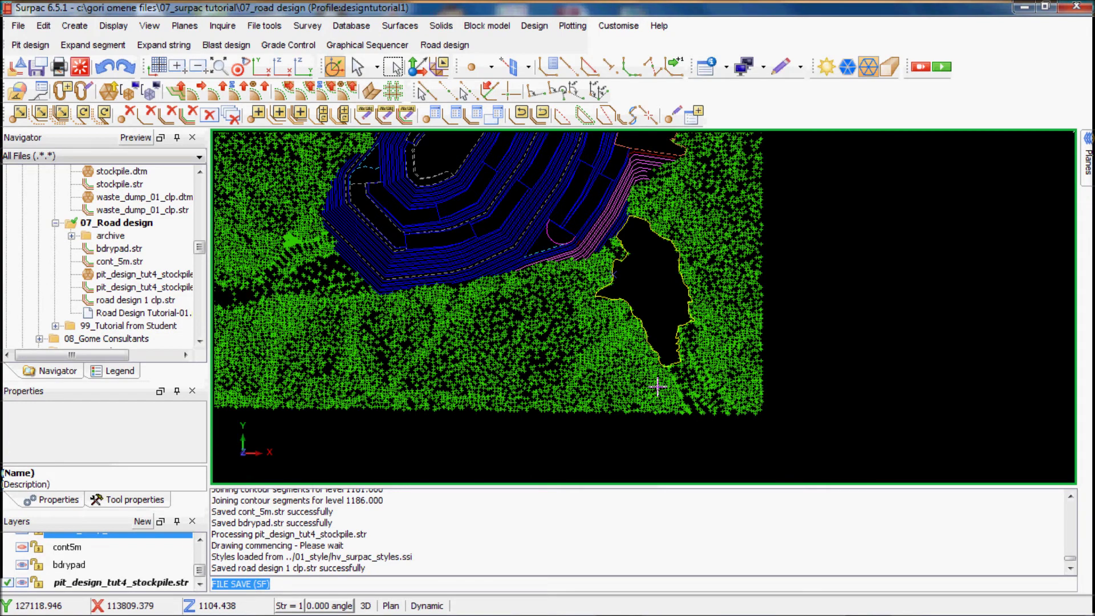
- Clear the graphics and load bdrypad.str and road design 1 clp.str together into the main graphics layer
scroll(686, 234, "down", 2)
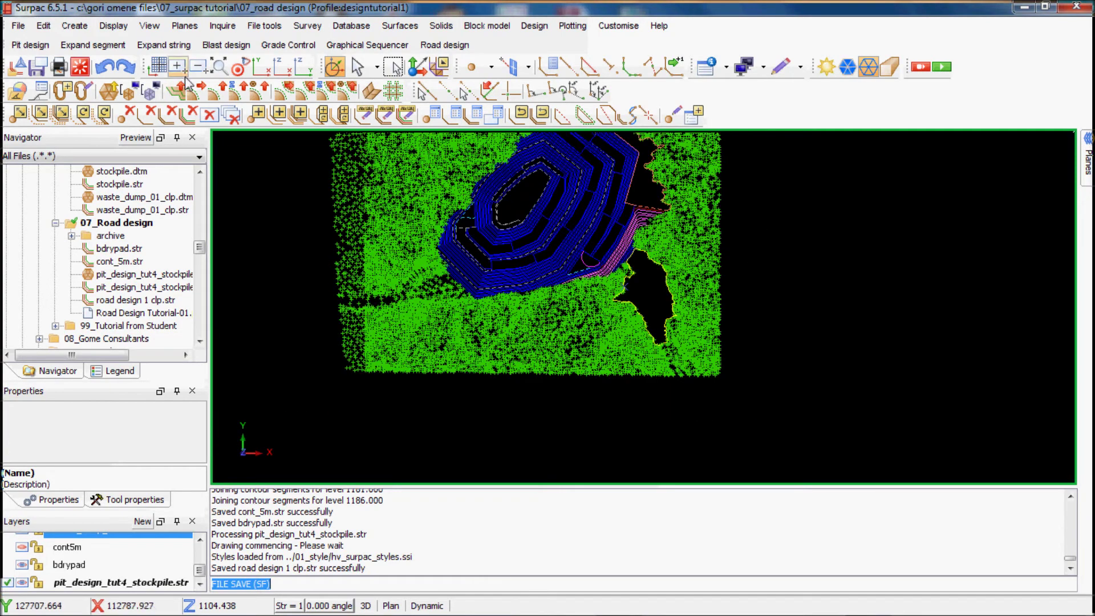
left_click(83, 69)
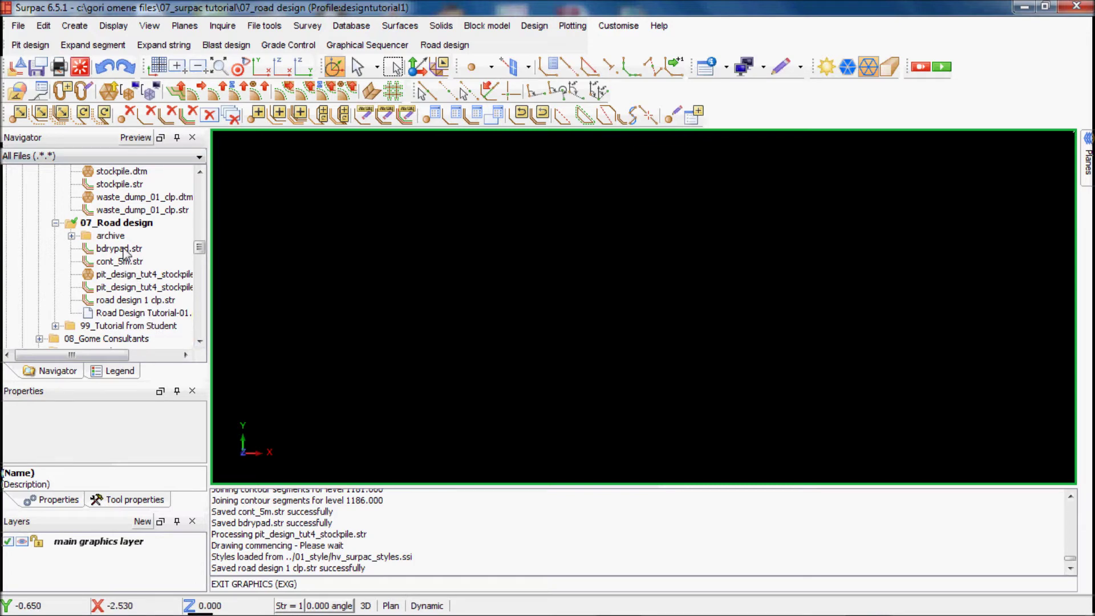
mouse_move(125, 253)
left_mouse_down()
mouse_move(509, 277)
mouse_move(778, 269)
left_mouse_up()
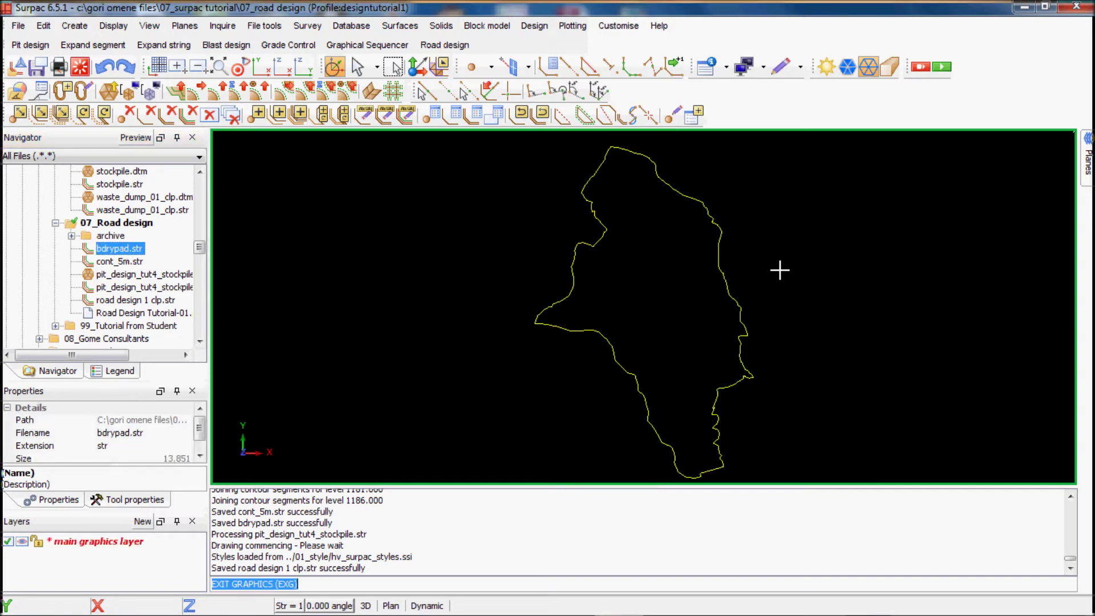
mouse_move(132, 303)
left_mouse_down()
mouse_move(651, 304)
mouse_move(638, 292)
left_mouse_up()
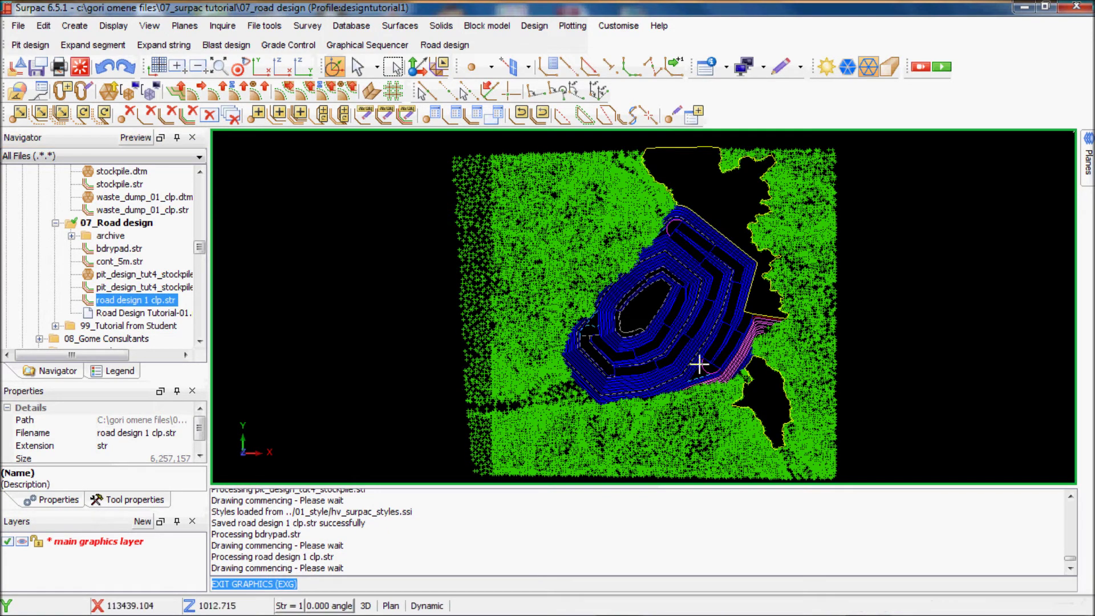
- Save the combined boundary and clipped strings as a Surpac string file named road_design_1_clp.str in text format
scroll(775, 387, "up", 3)
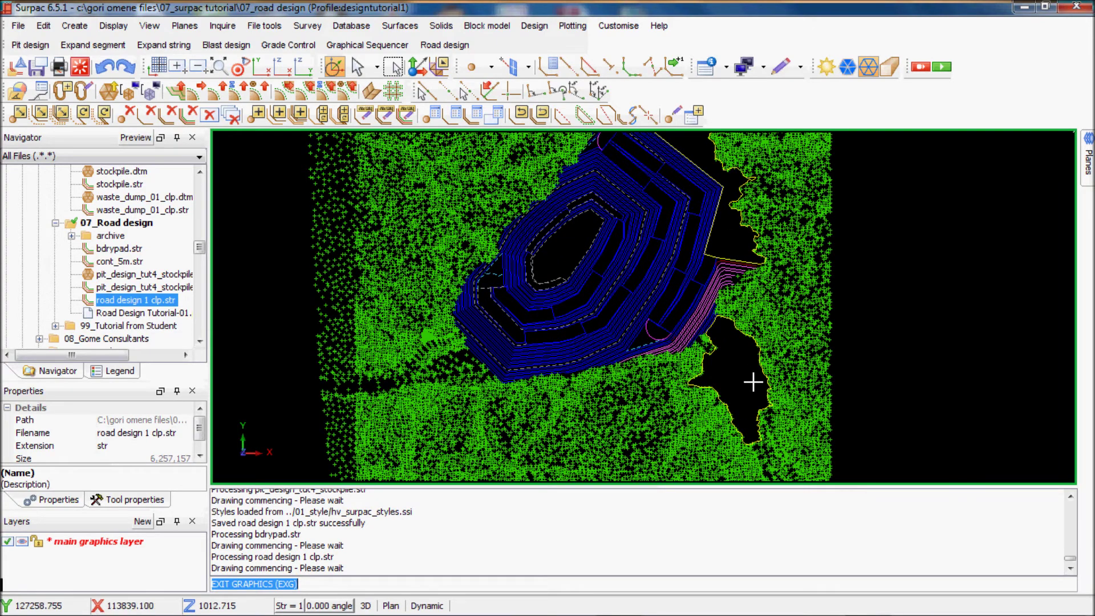
left_click(39, 69)
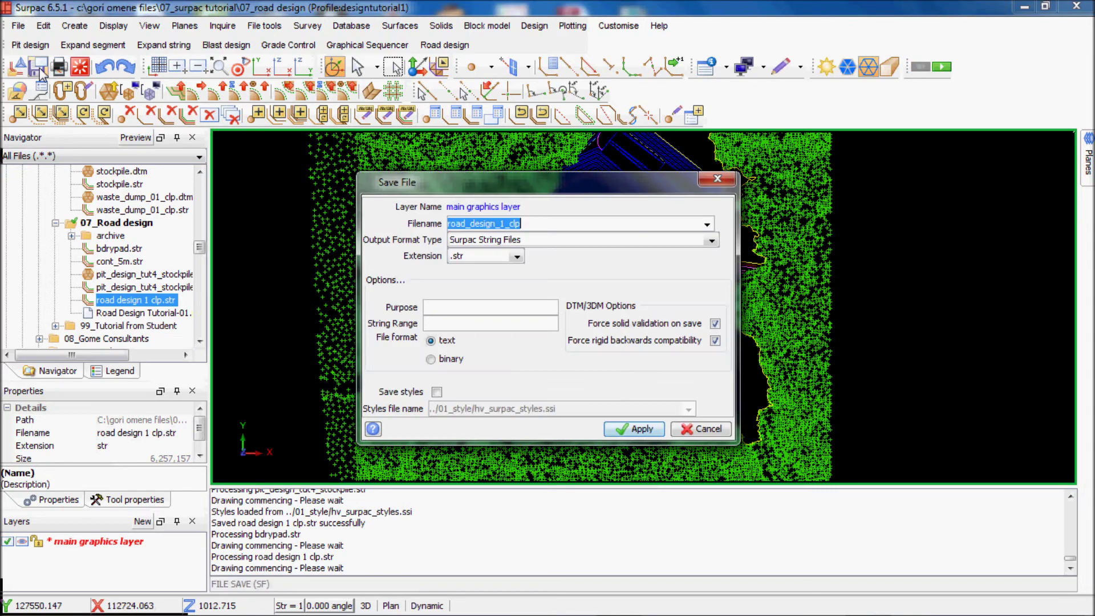
left_click(636, 429)
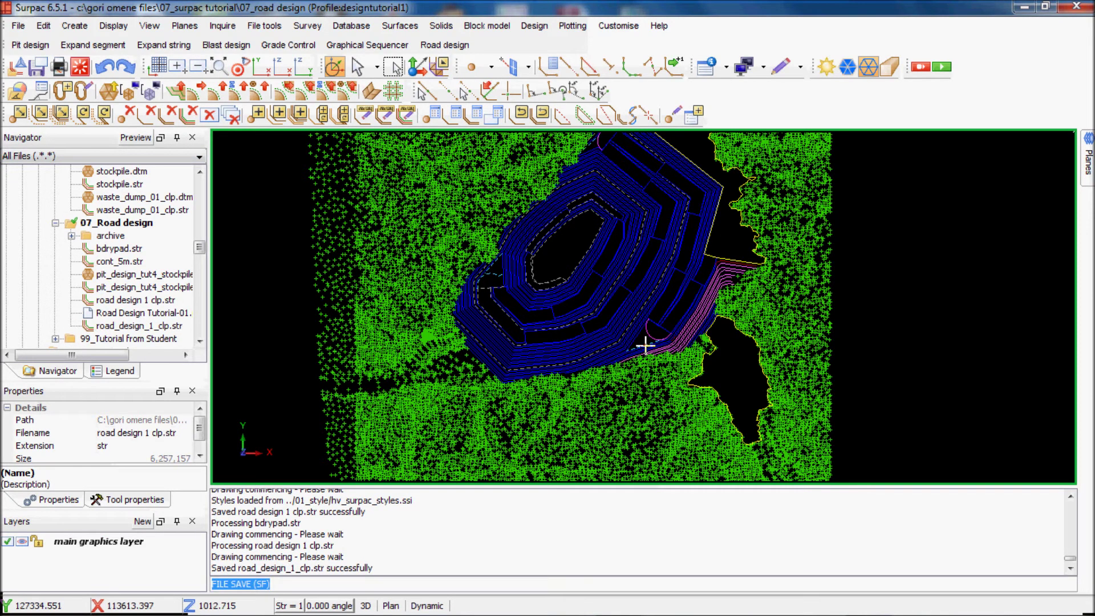
- Reopen only road_design_1_clp.str in cleared graphics and create its DTM with object ID 1 on the XY plane, without the break line test
left_click(84, 70)
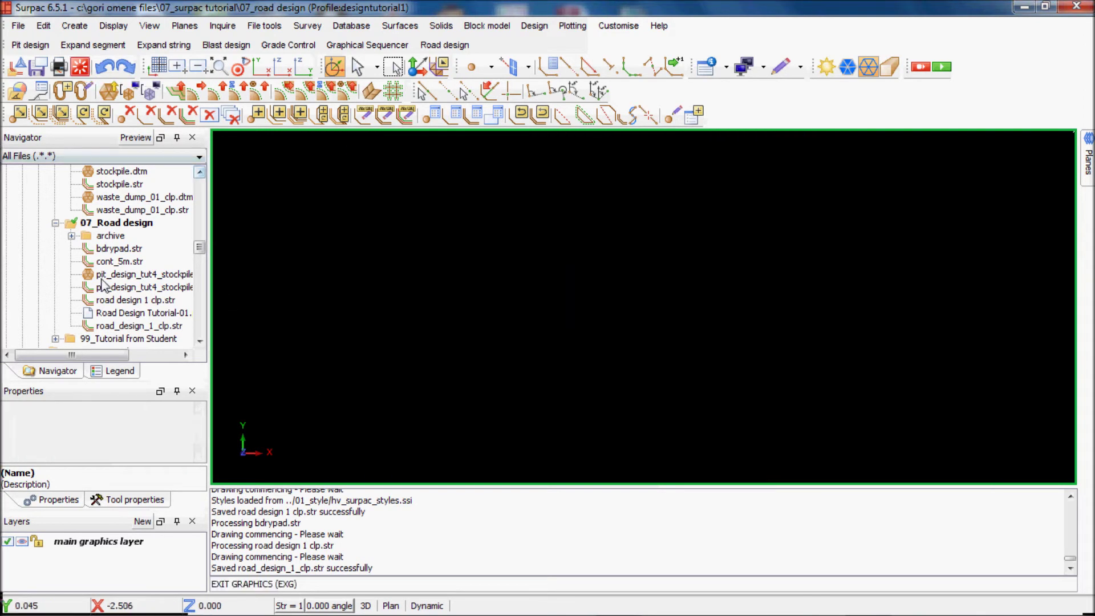
left_click(133, 326)
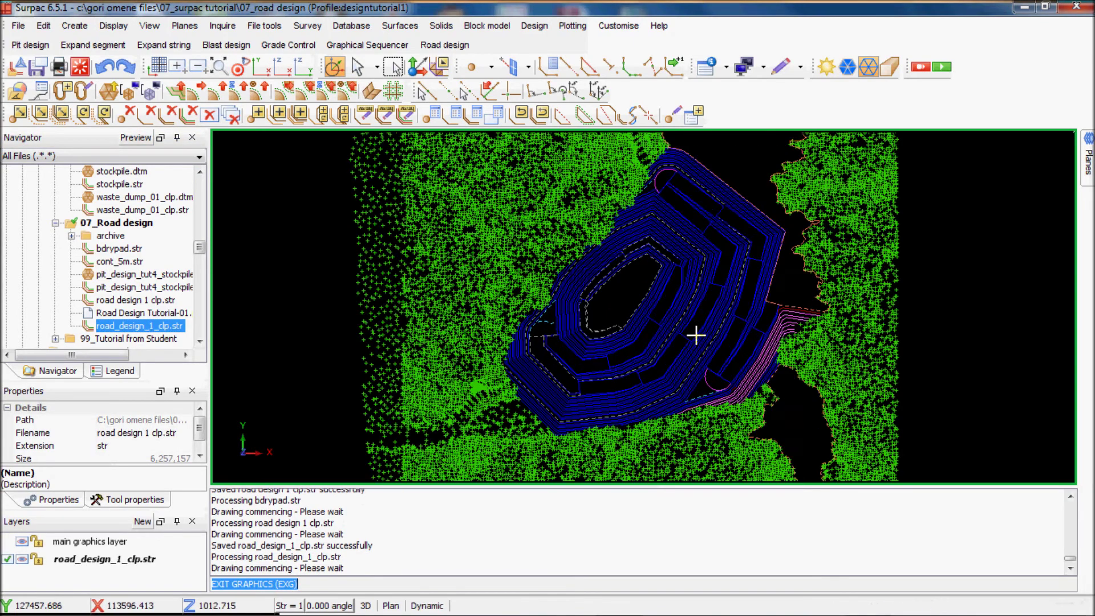
left_click(422, 28)
left_click(425, 46)
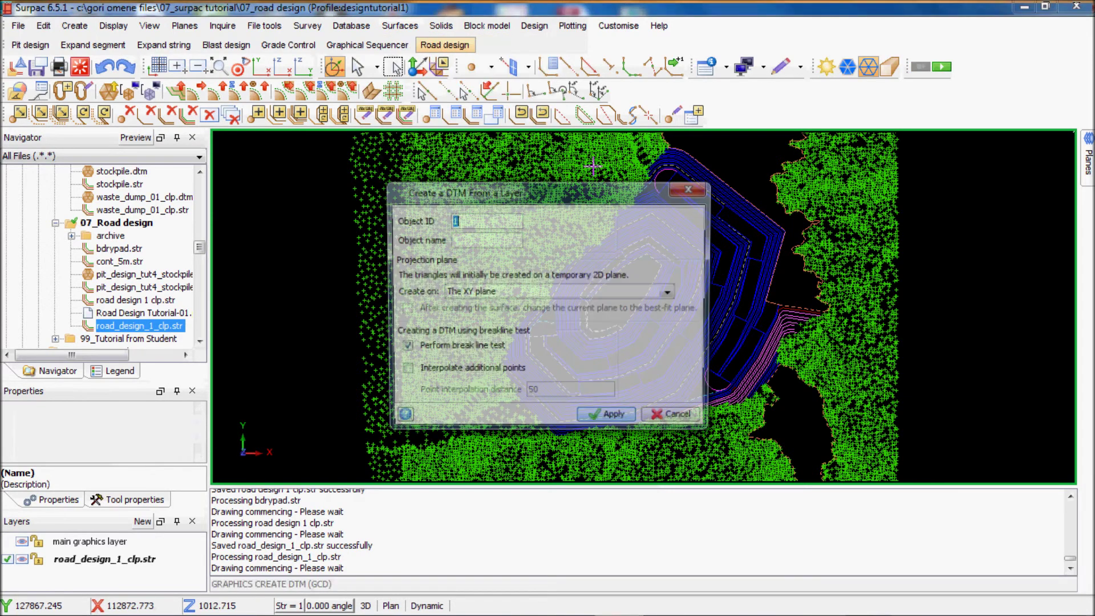
left_click(403, 348)
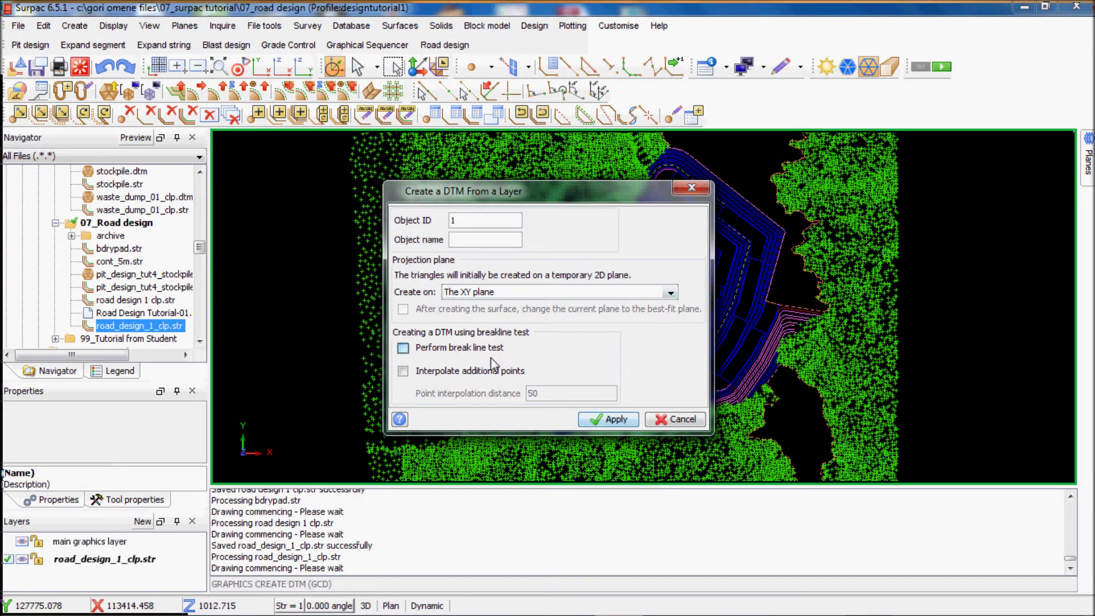
left_click(603, 422)
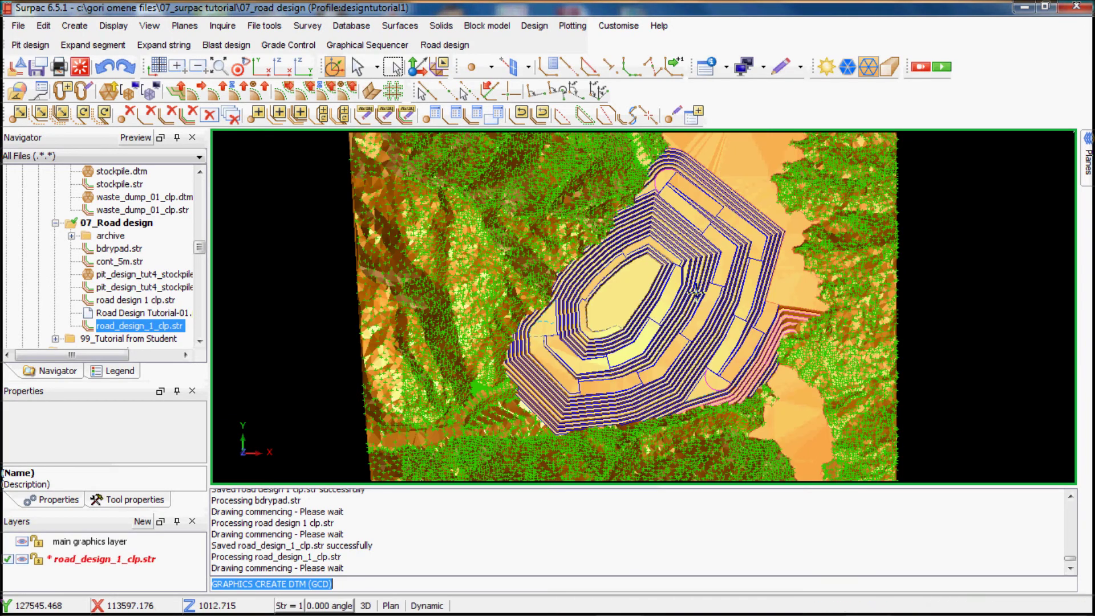
- Examine the new surface in 3D, checking the flat pad areas beside the pit and the surrounding topography
scroll(698, 292, "up", 2)
left_click_drag(699, 292, 448, 173)
scroll(451, 176, "up", 3)
left_click_drag(567, 239, 542, 238)
scroll(632, 247, "down", 5)
scroll(631, 247, "up", 8)
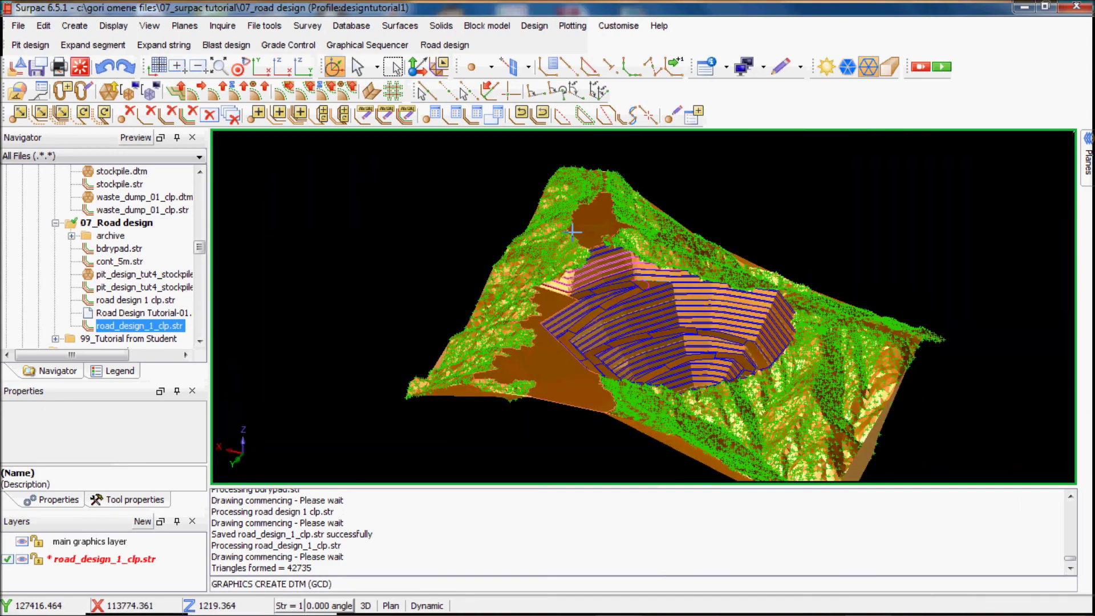
scroll(632, 231, "down", 3)
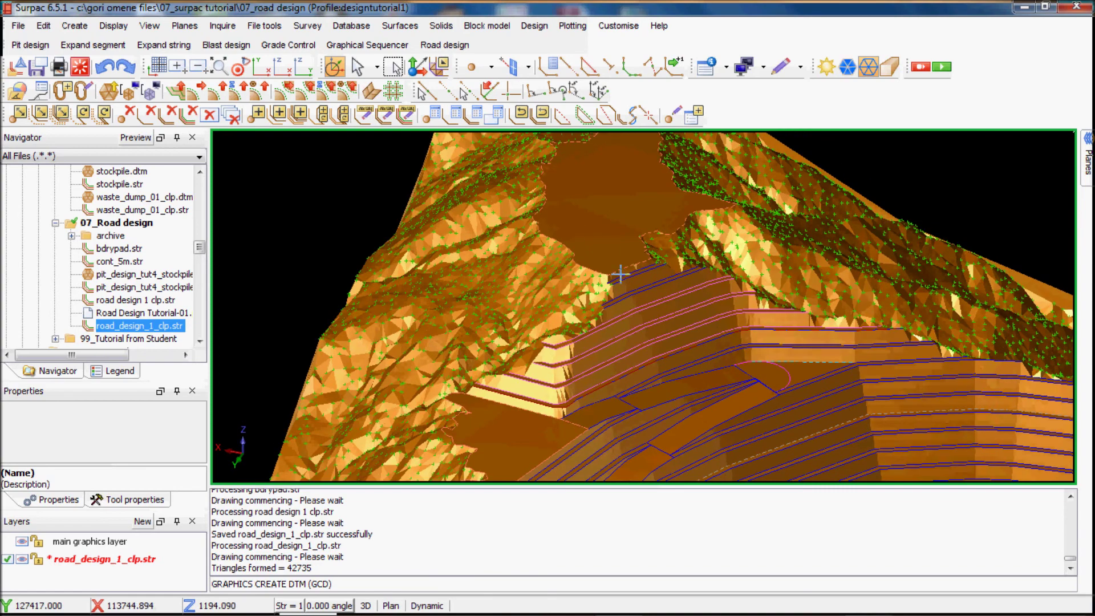
scroll(630, 215, "down", 1)
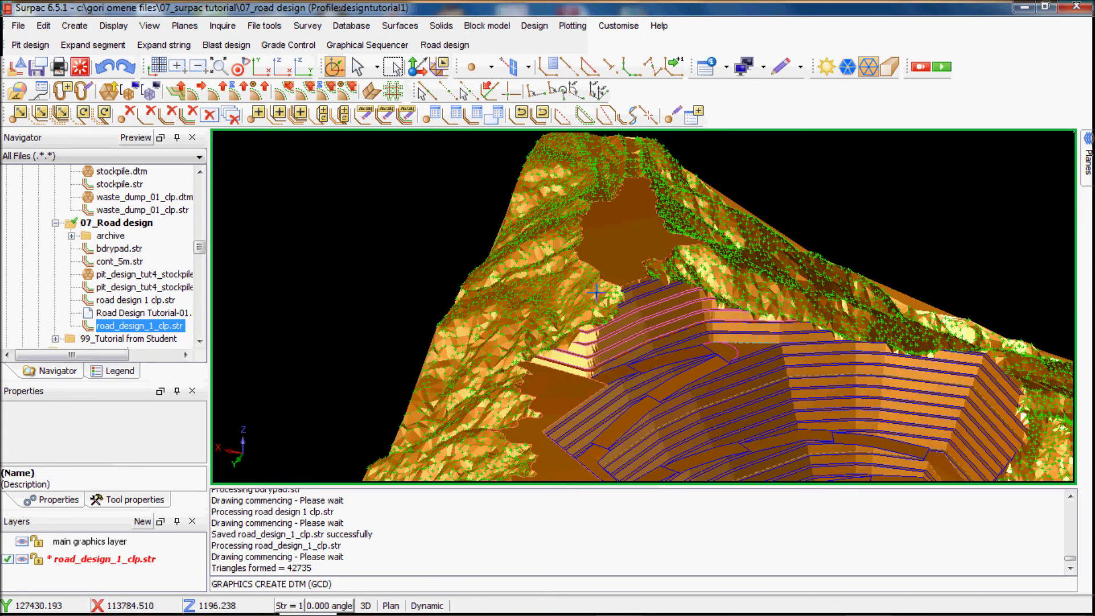
left_click_drag(577, 320, 561, 366)
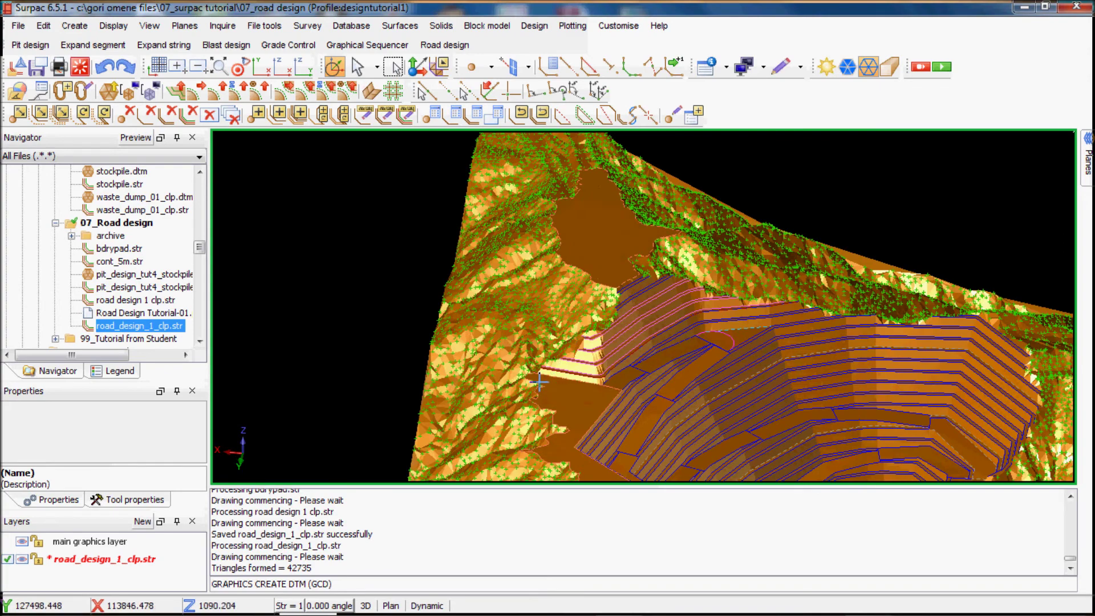
scroll(582, 261, "down", 2)
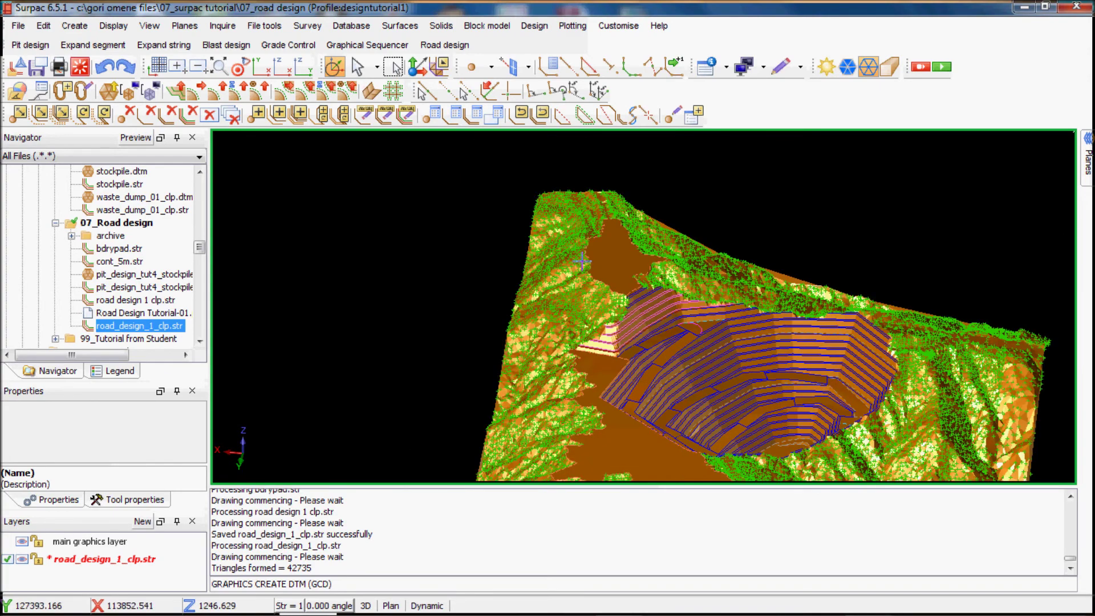
scroll(596, 356, "up", 3)
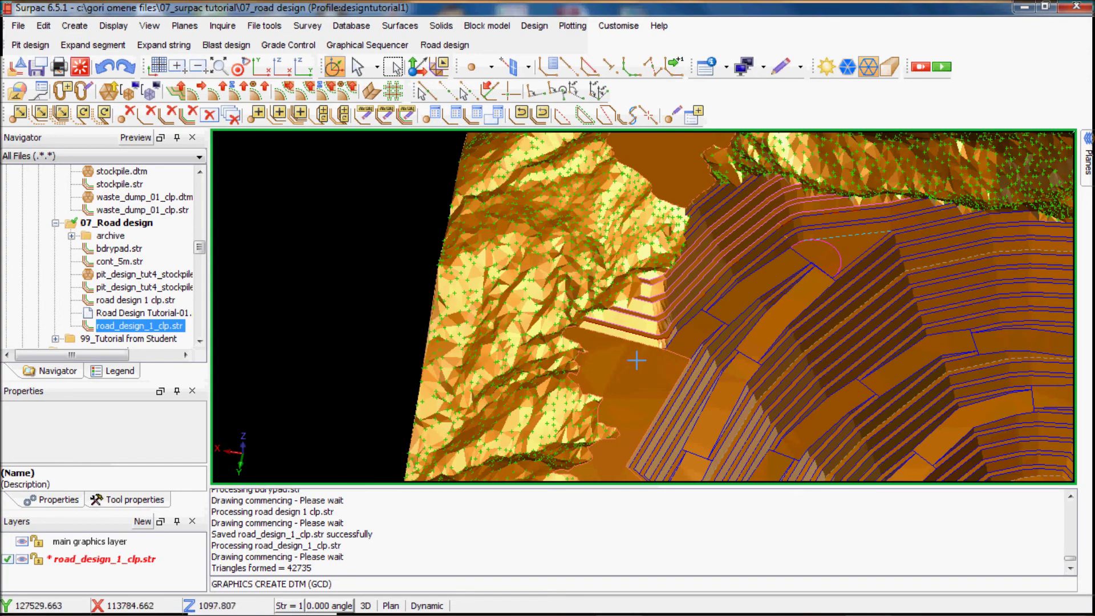
scroll(636, 360, "down", 2)
scroll(653, 323, "up", 1)
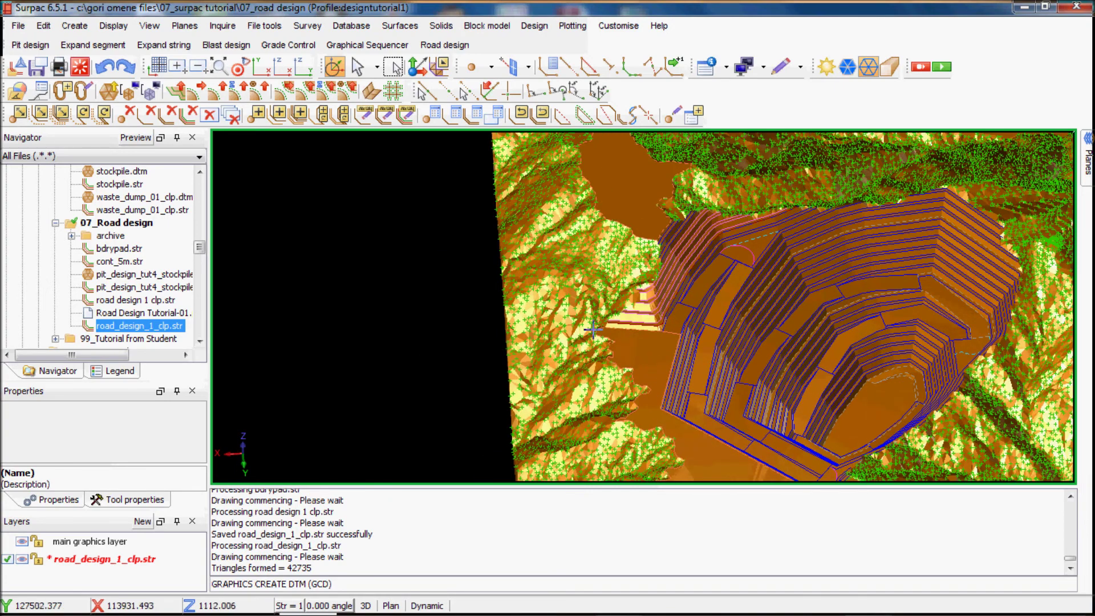